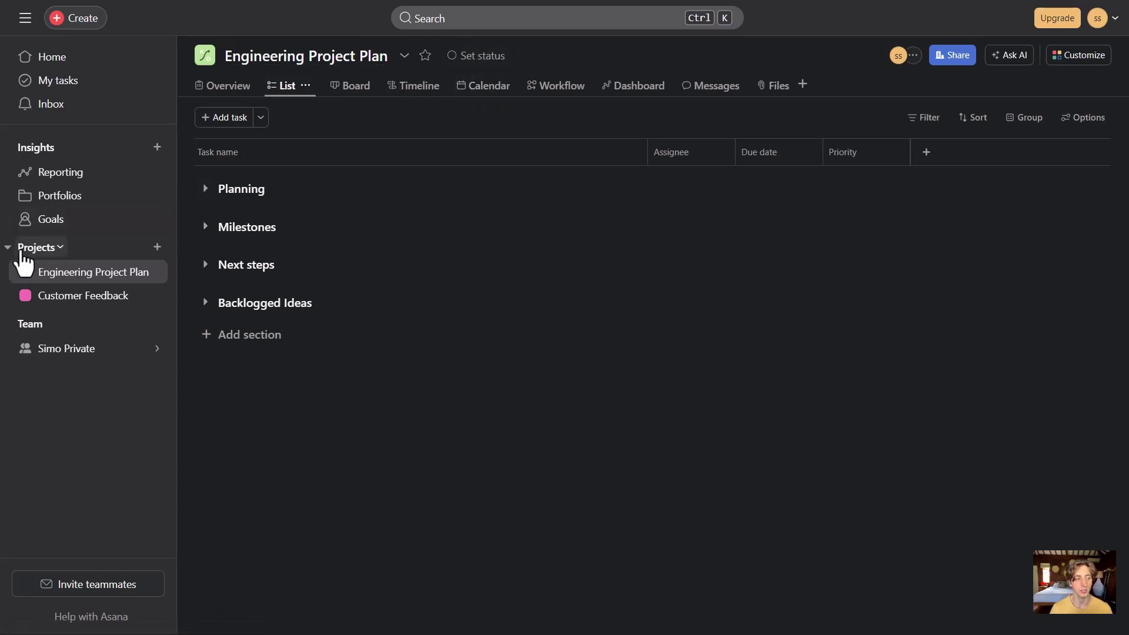
- In Asana, open the Engineering Project Plan project from the sidebar's projects list
click(9, 249)
click(9, 248)
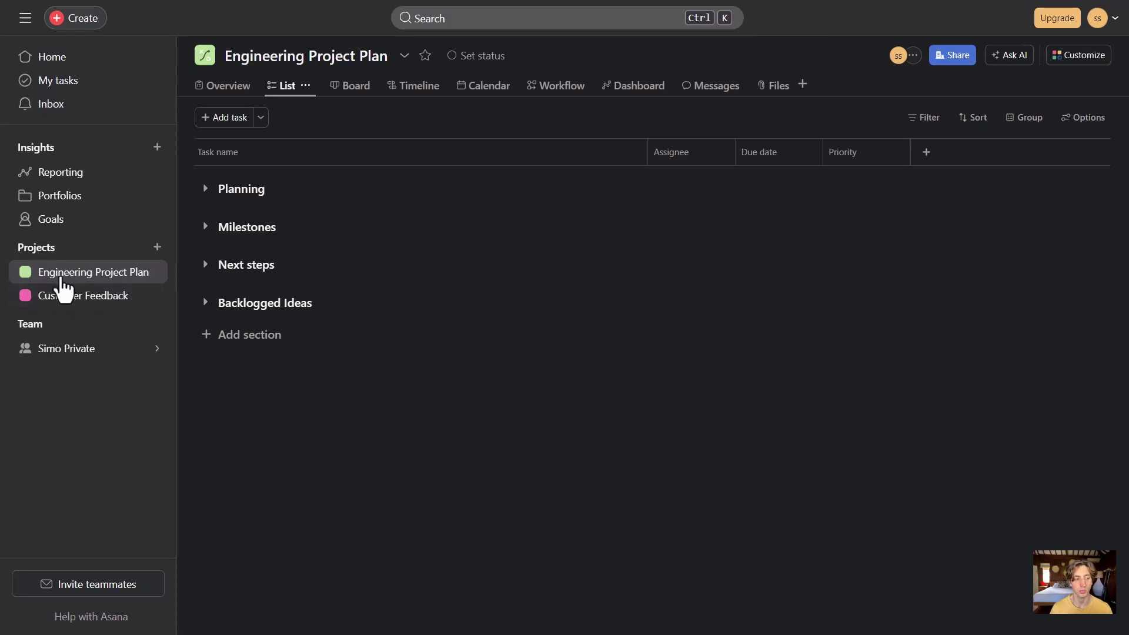
click(93, 298)
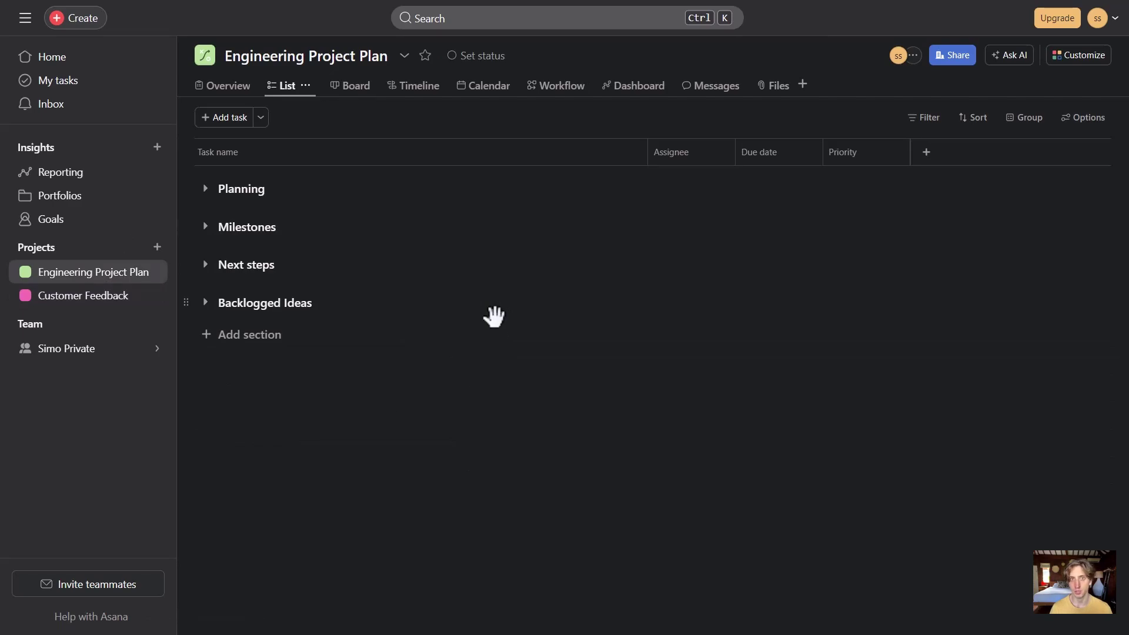
- Switch to Notion, view Settings & members > Import, then close settings to return to Tasks
key(alt+Tab)
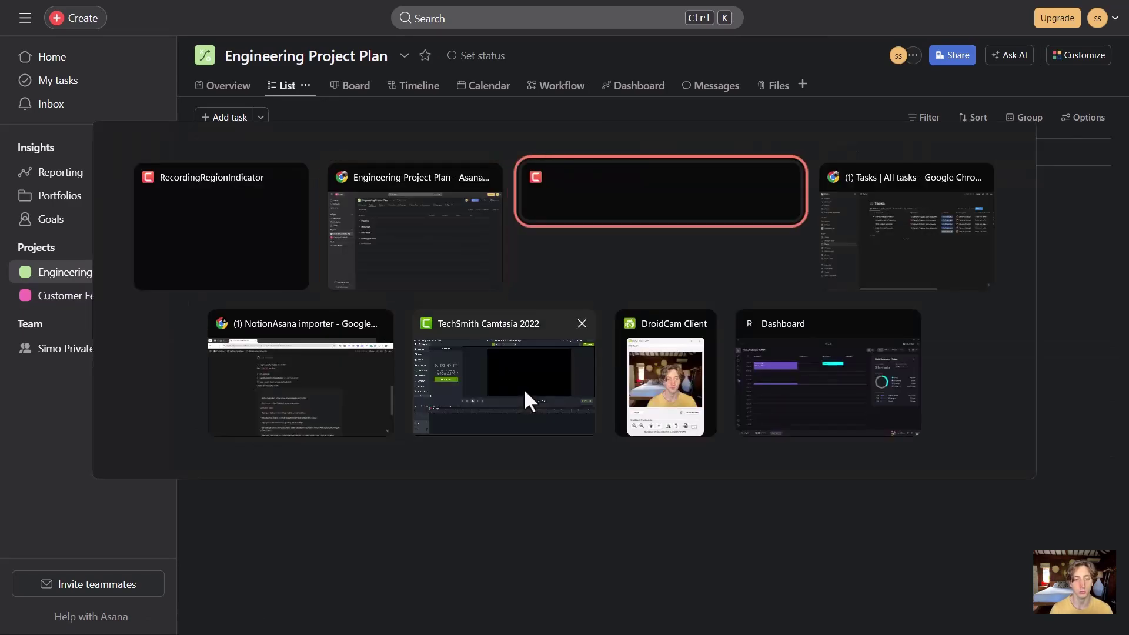
key(alt+Tab)
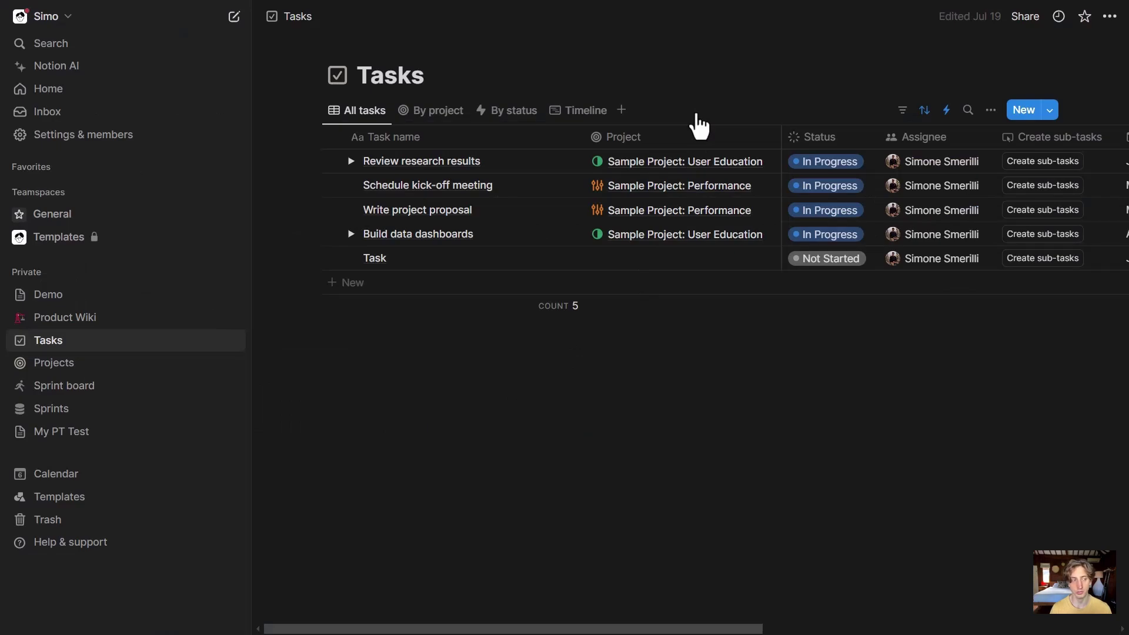
click(138, 152)
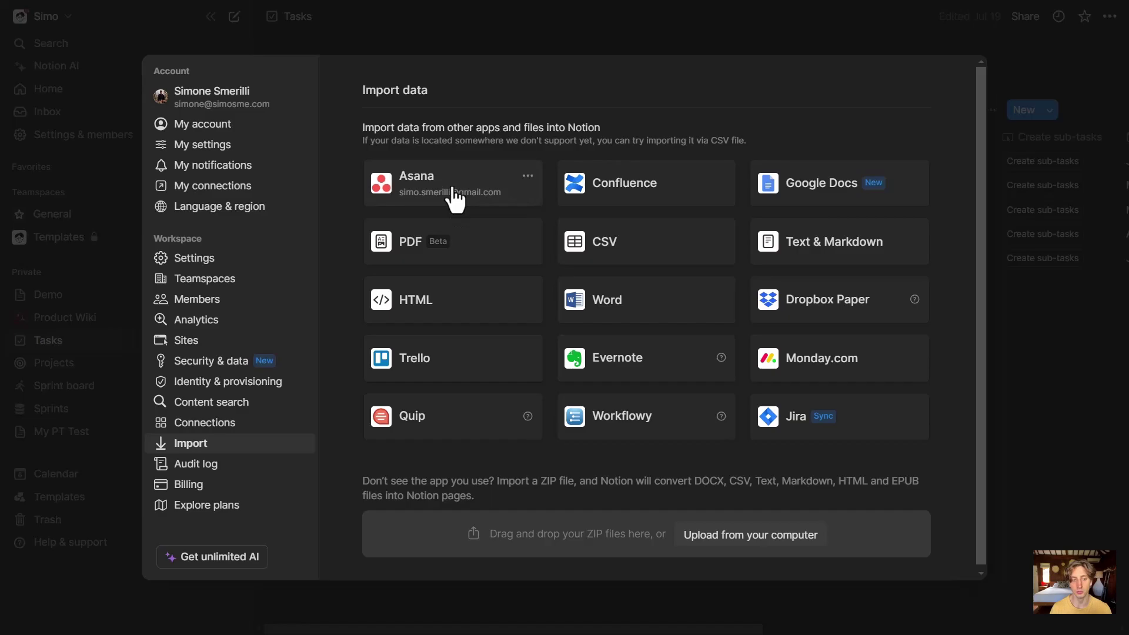
key(Escape)
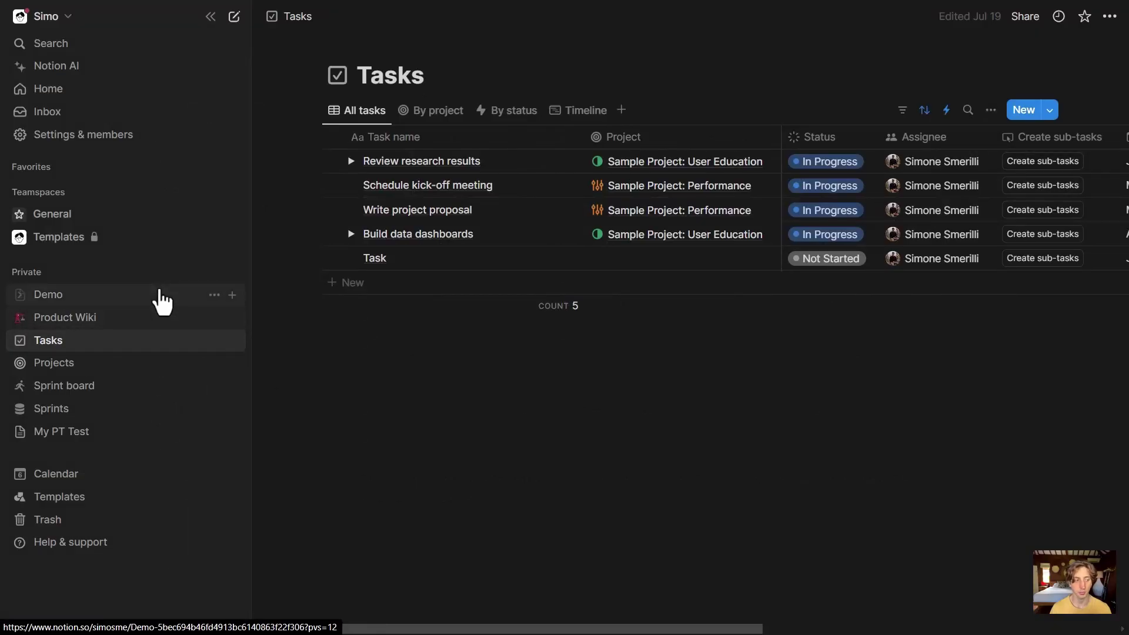
- Add a new private page and enter /asana on its first body line
click(232, 272)
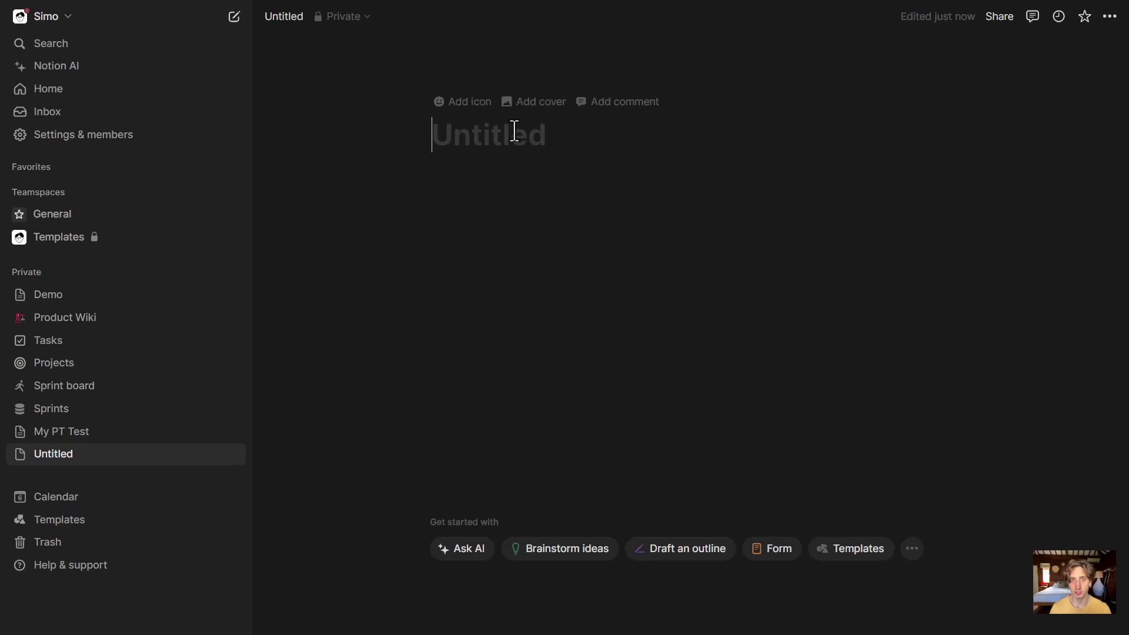
click(521, 196)
text(/)
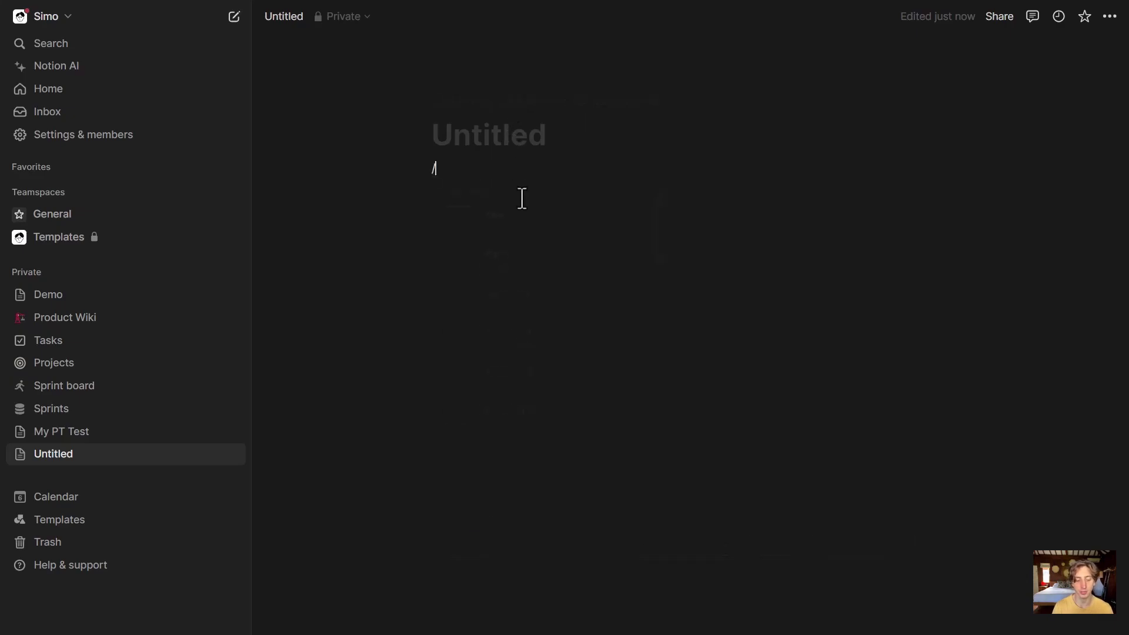
text(asana)
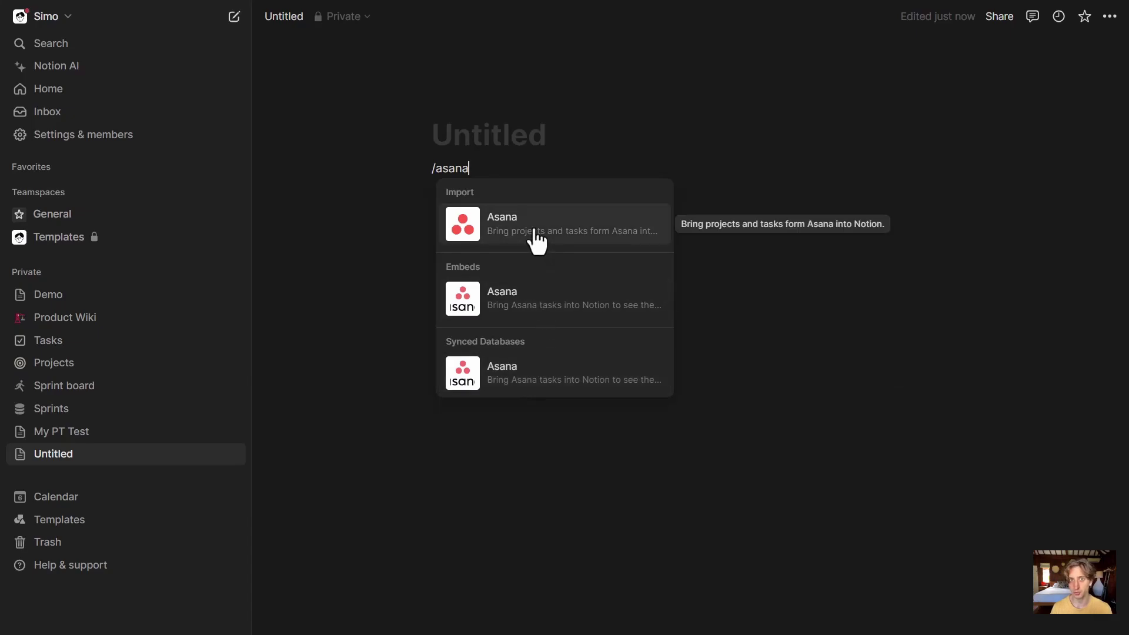
- Start the Asana import and keep the existing Asana workspace selected
key(Return)
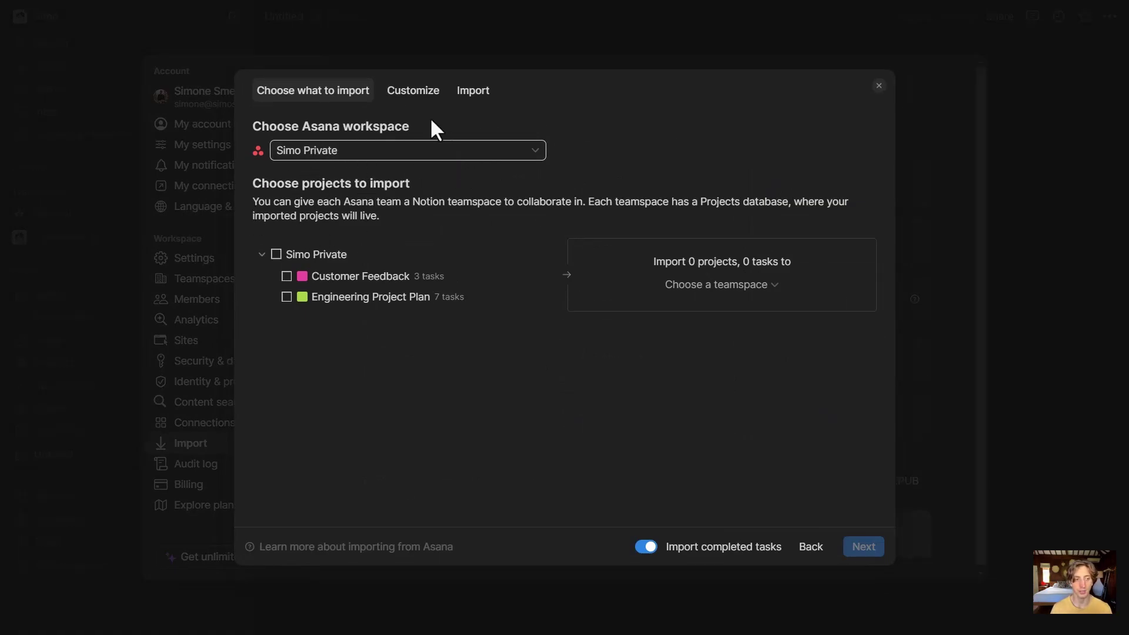
click(364, 154)
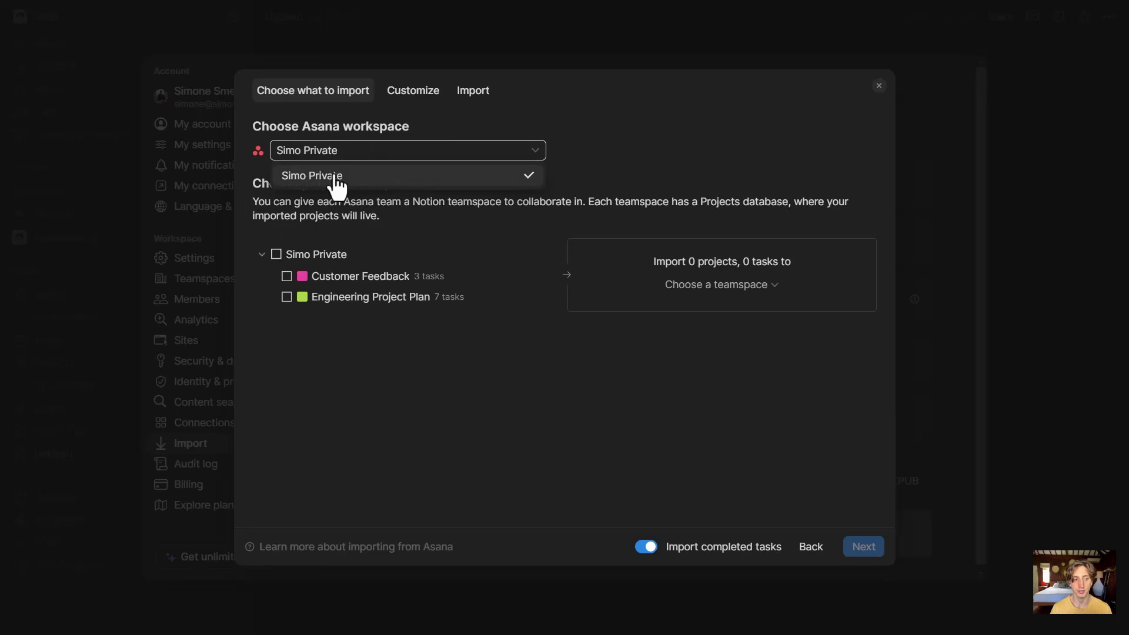
click(337, 178)
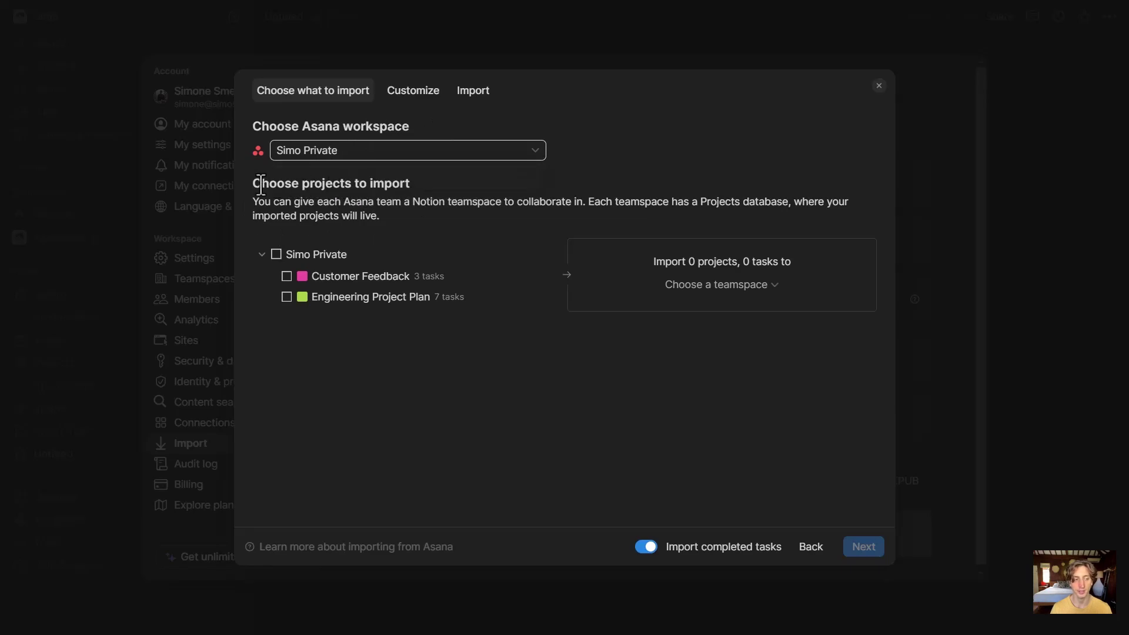
drag(254, 183, 410, 183)
click(410, 184)
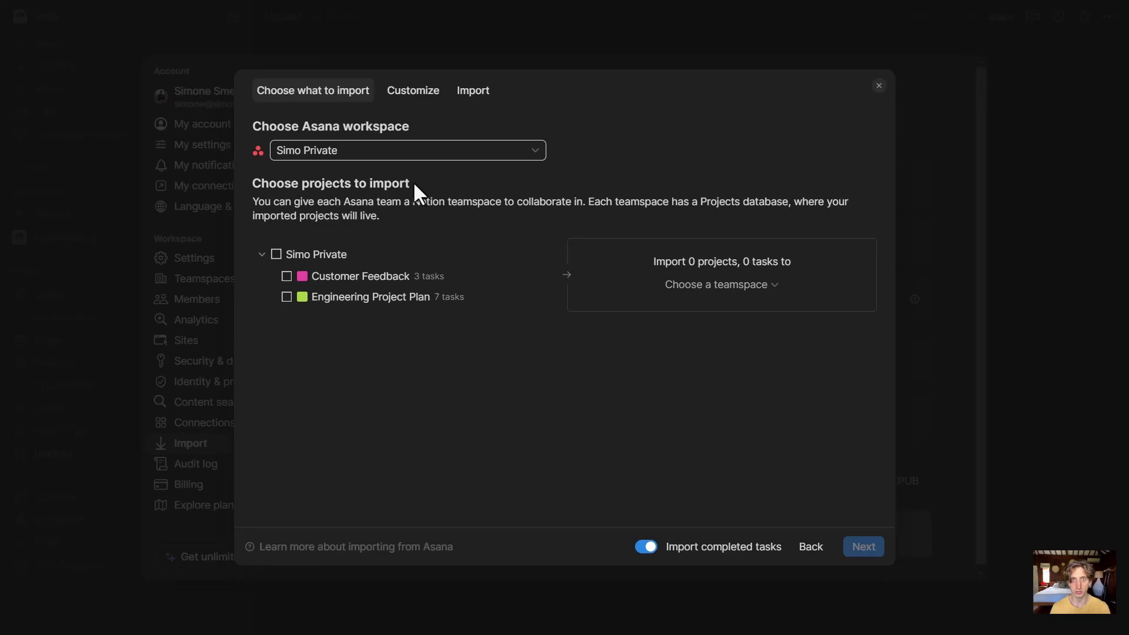
- Select both projects, Customer Feedback and Engineering Project Plan, for import
click(277, 259)
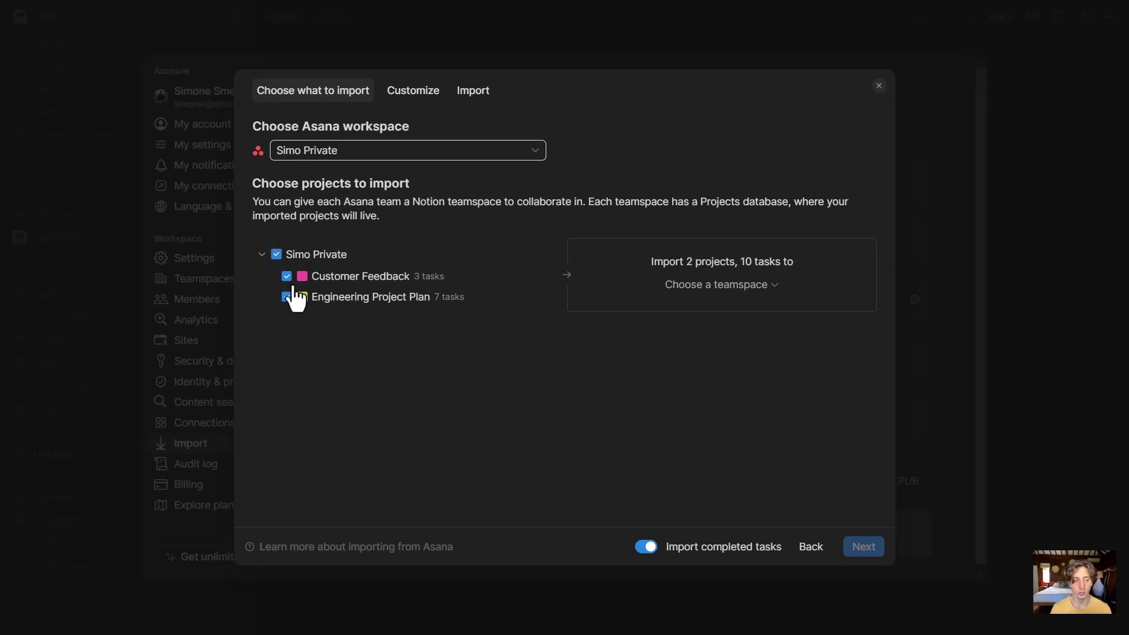
click(286, 276)
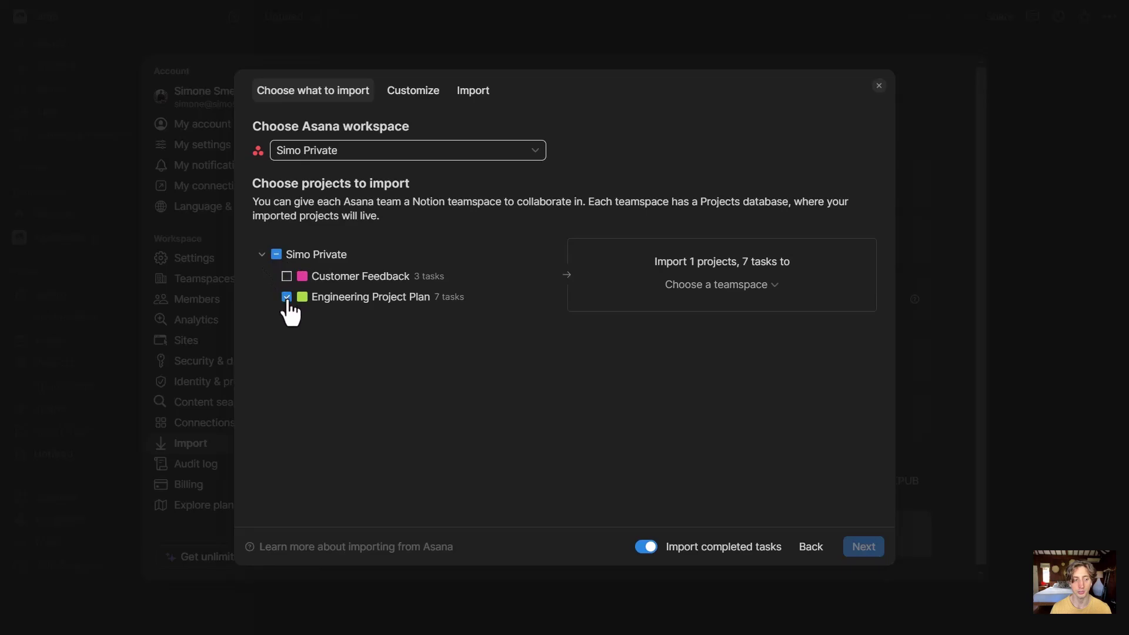
click(287, 298)
click(286, 297)
click(287, 276)
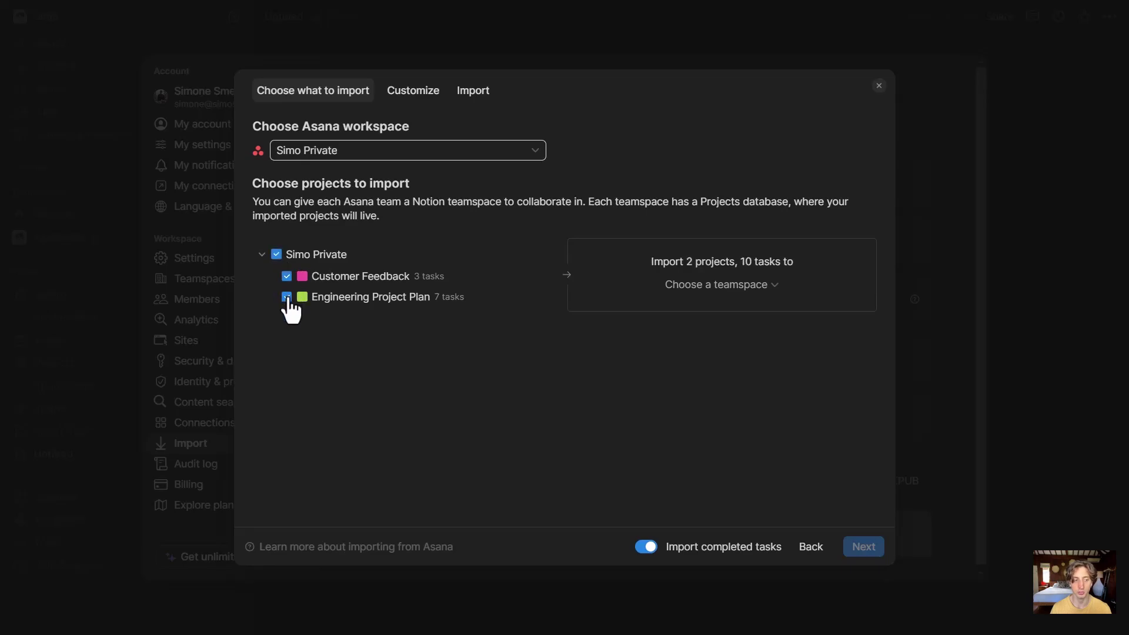
- Choose Private as the destination teamspace and keep completed tasks included
click(742, 288)
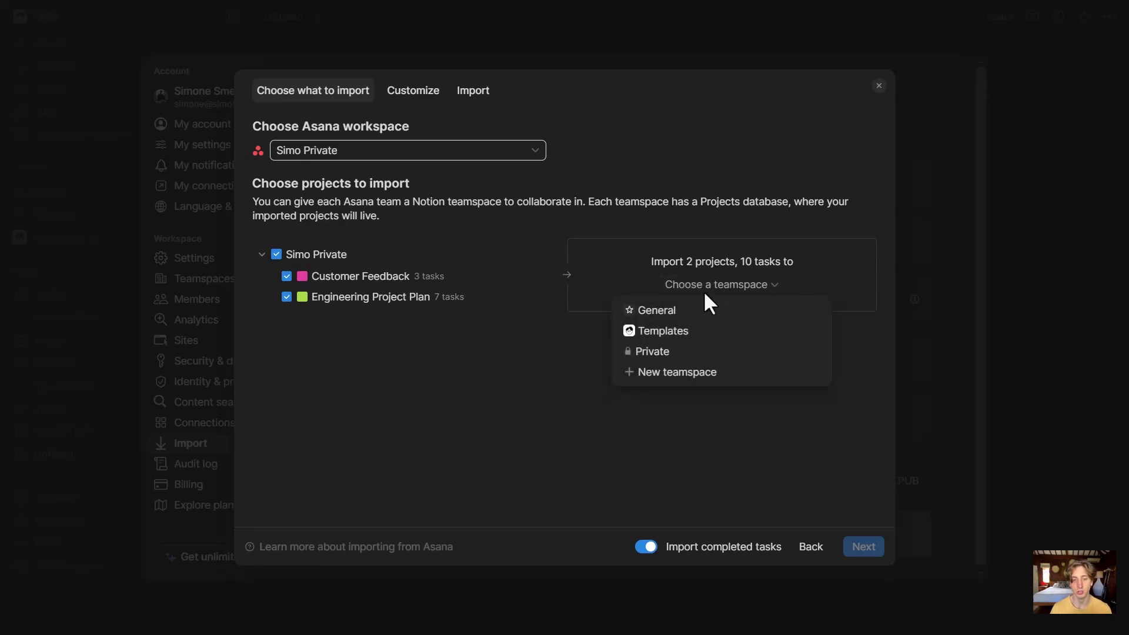
click(664, 352)
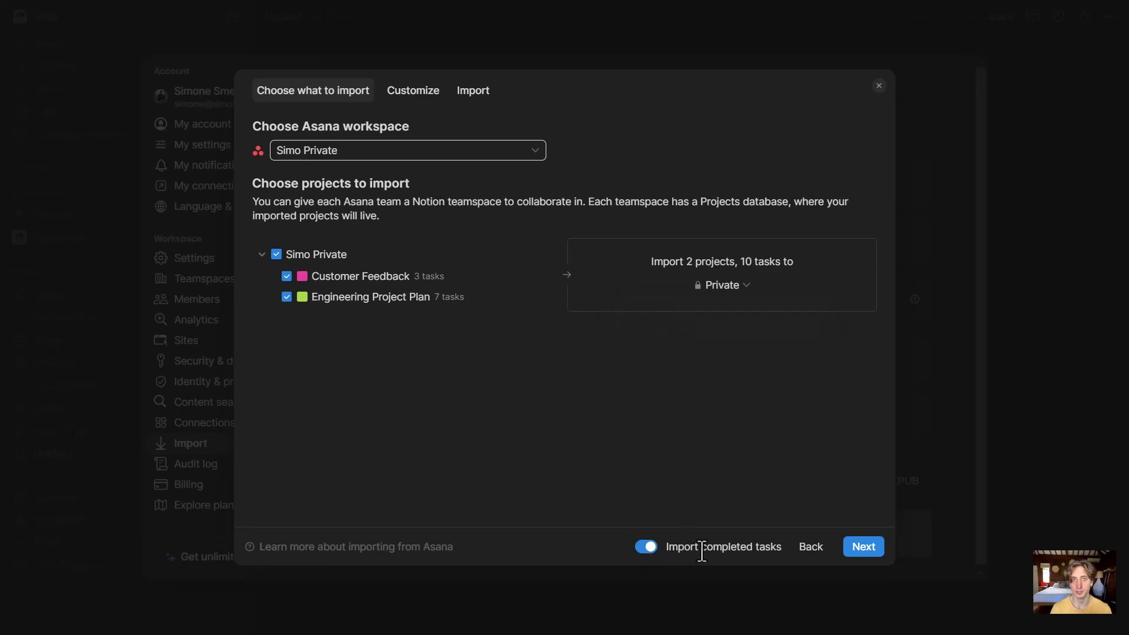
click(650, 548)
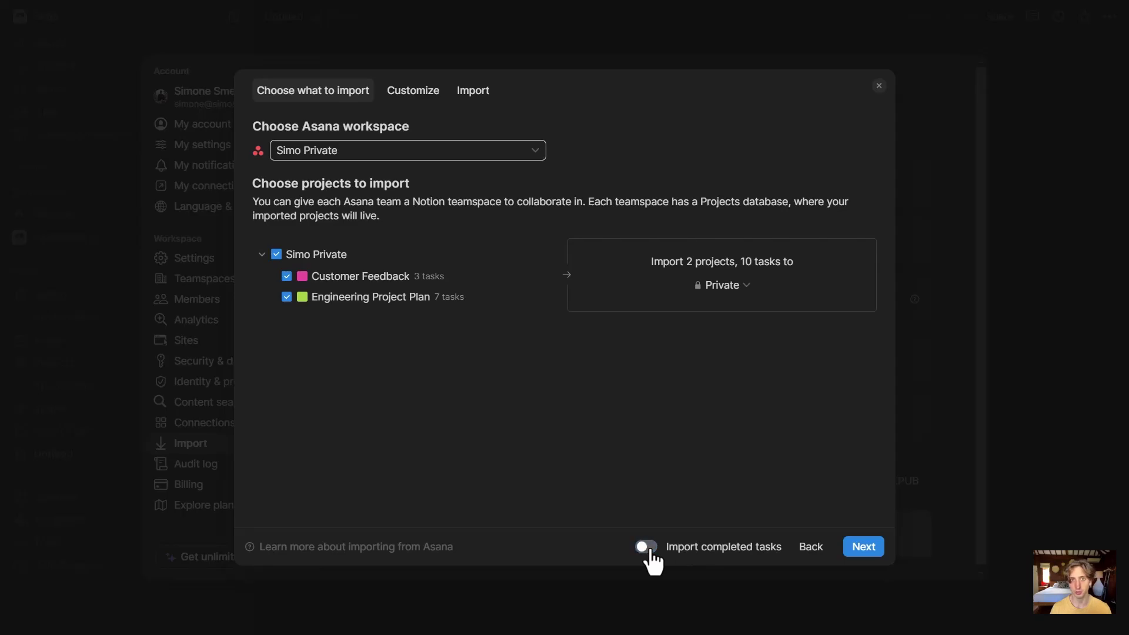
click(649, 548)
- Move to property customization and review the Default Properties list
click(859, 550)
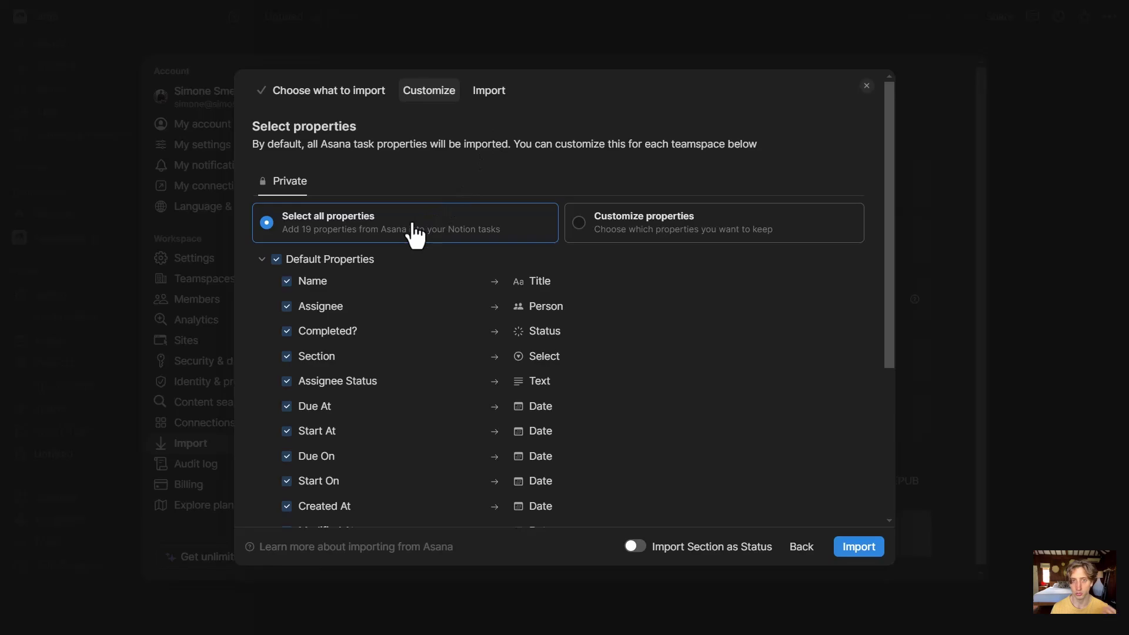
click(672, 240)
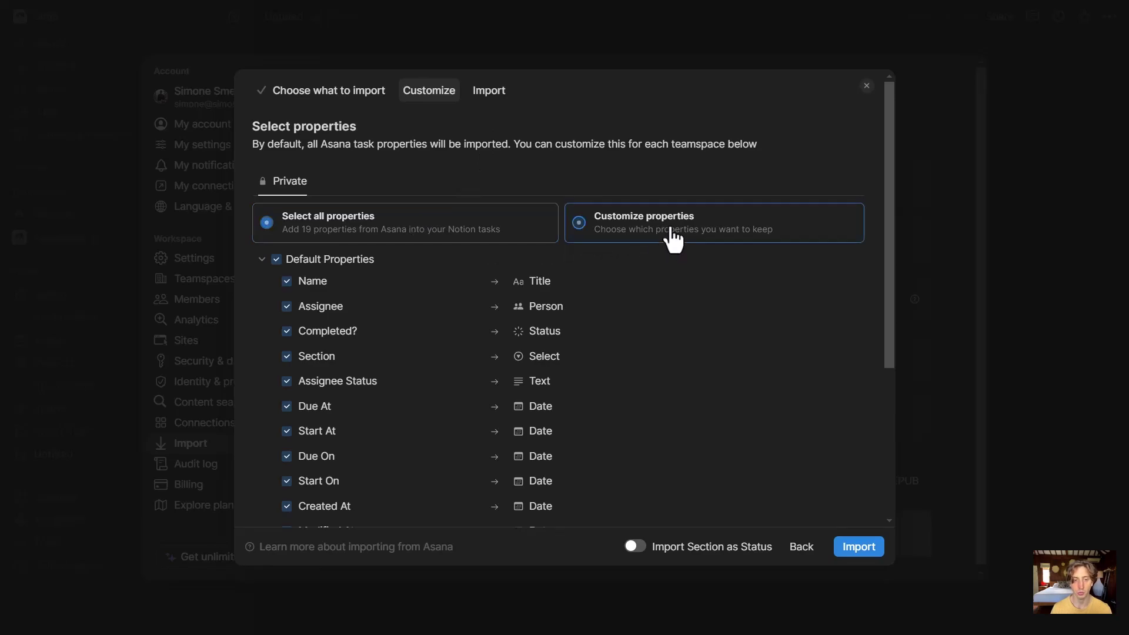
click(262, 260)
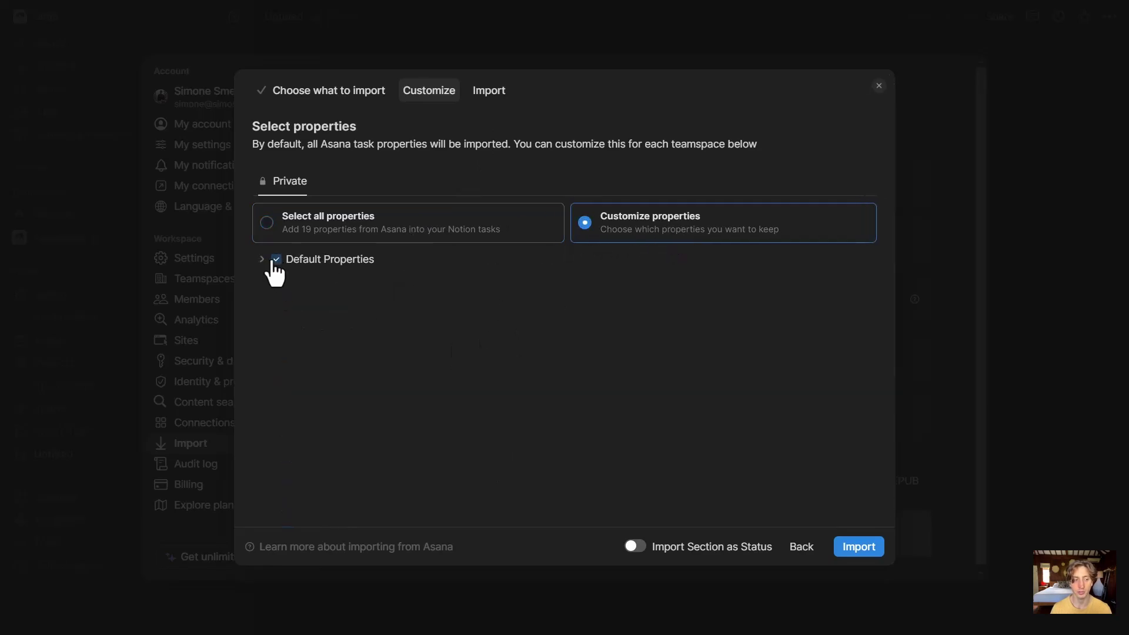
click(262, 260)
scroll(289, 365, down, 5)
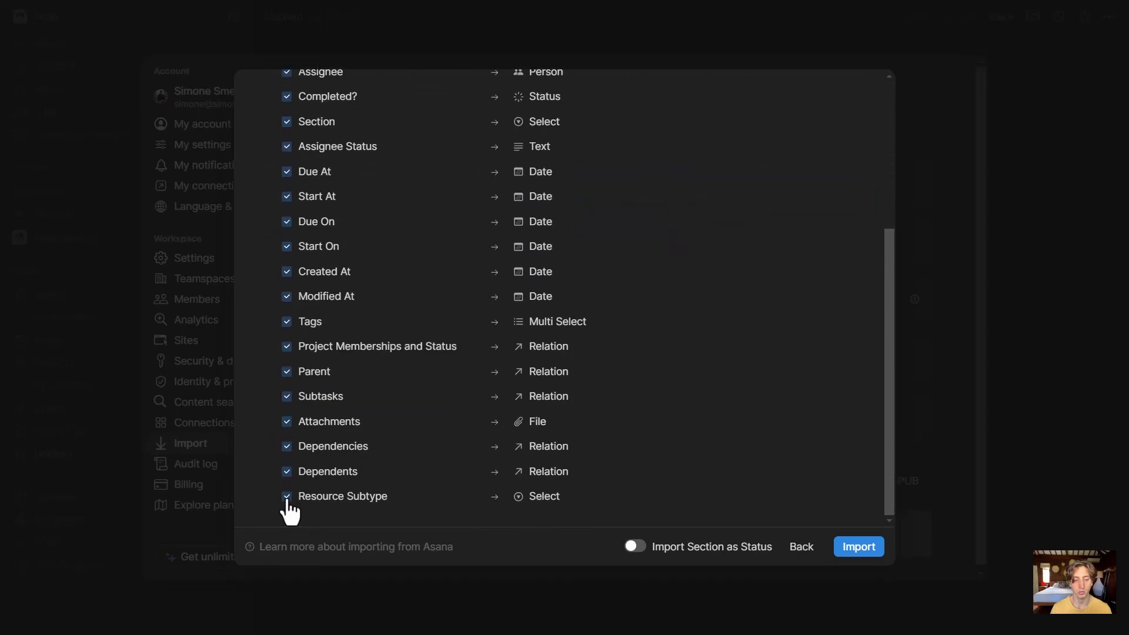
scroll(435, 479, up, 5)
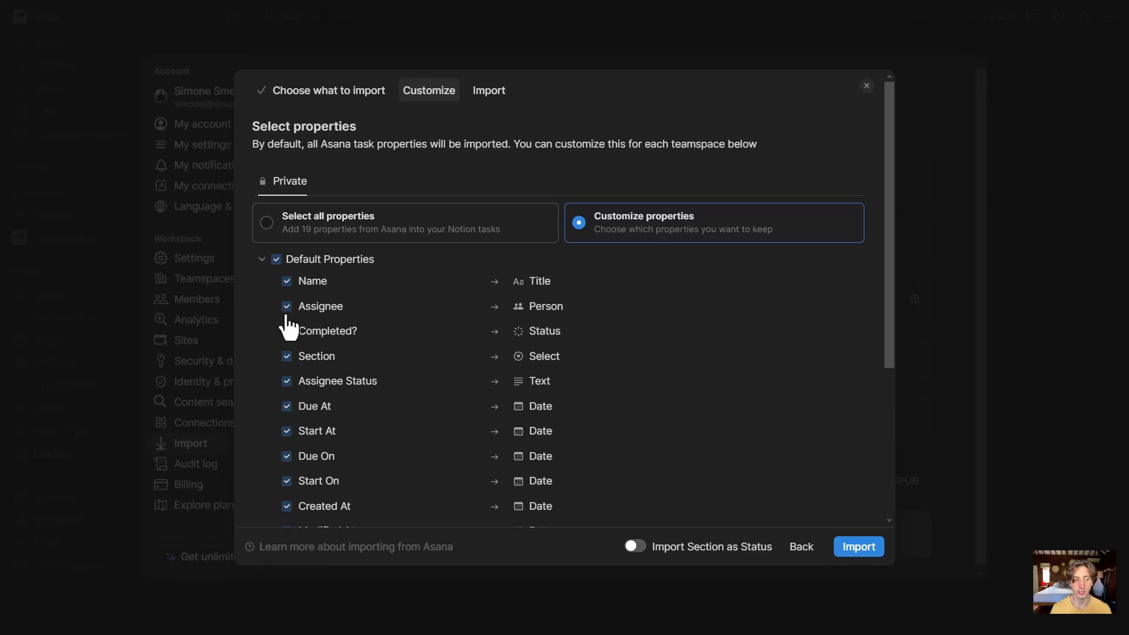
scroll(289, 406, down, 4)
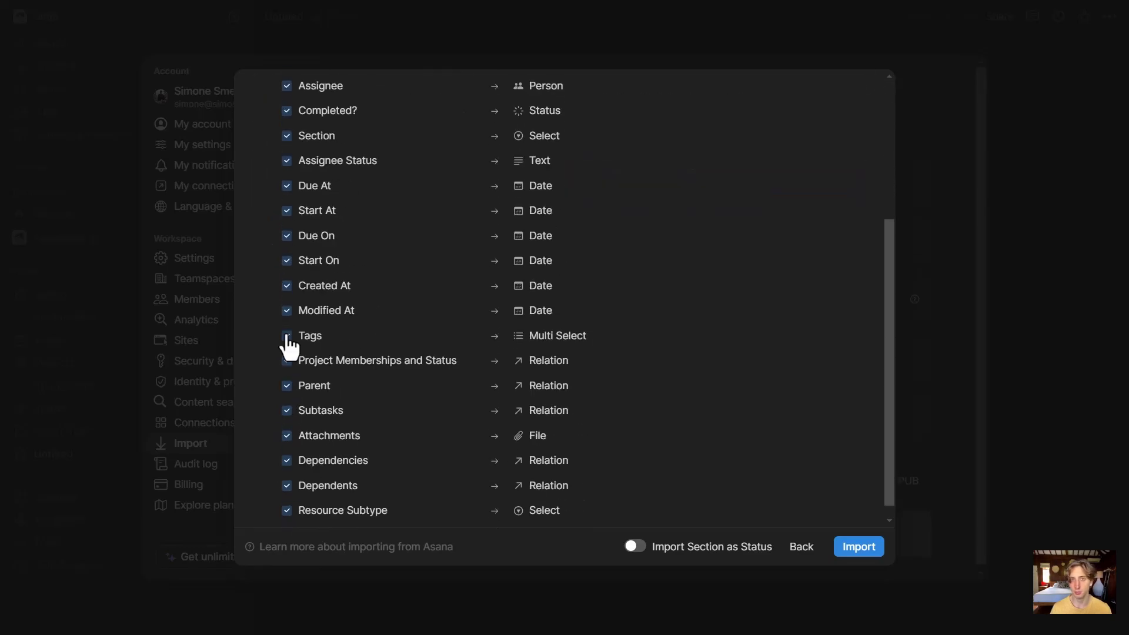
scroll(382, 282, up, 5)
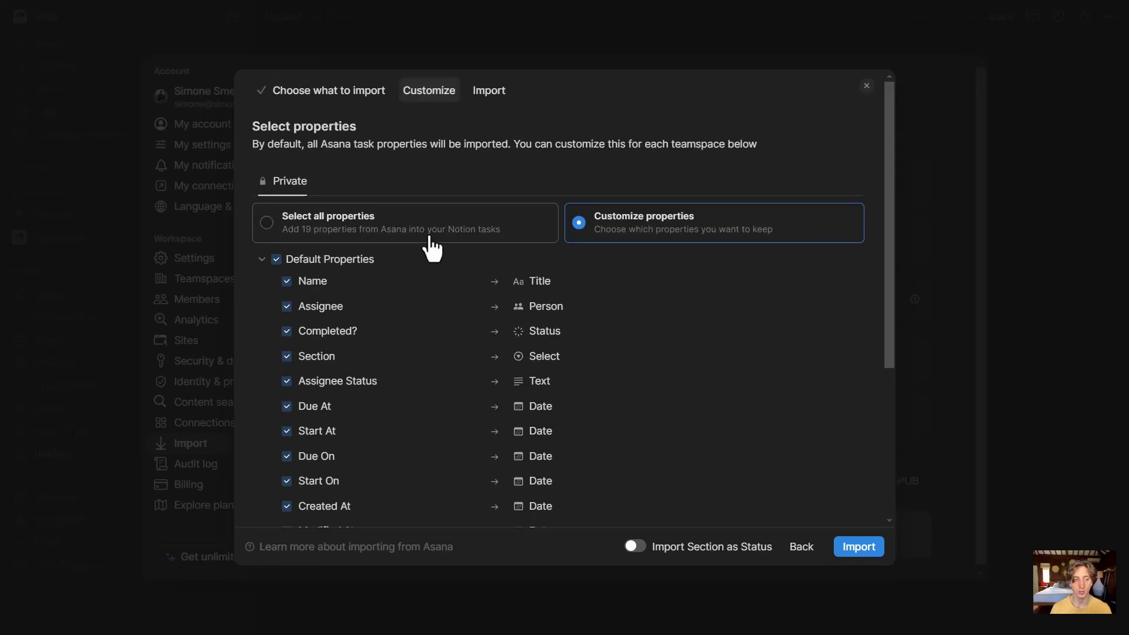
- Import all 19 Asana task properties and turn on Import Section as Status
click(431, 238)
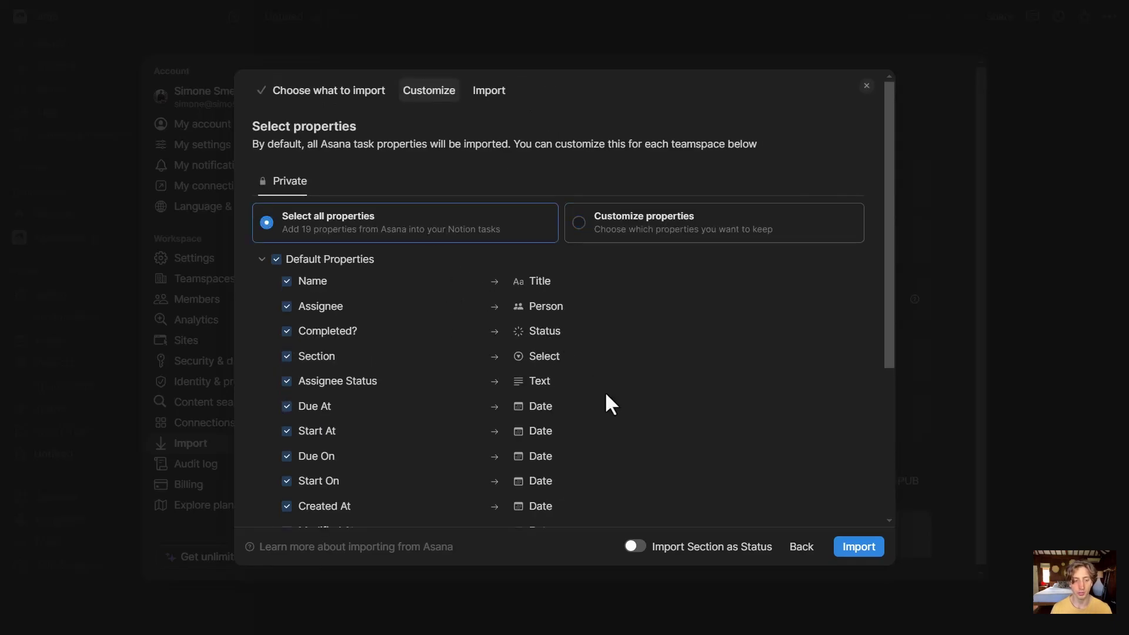
mouse_move(644, 556)
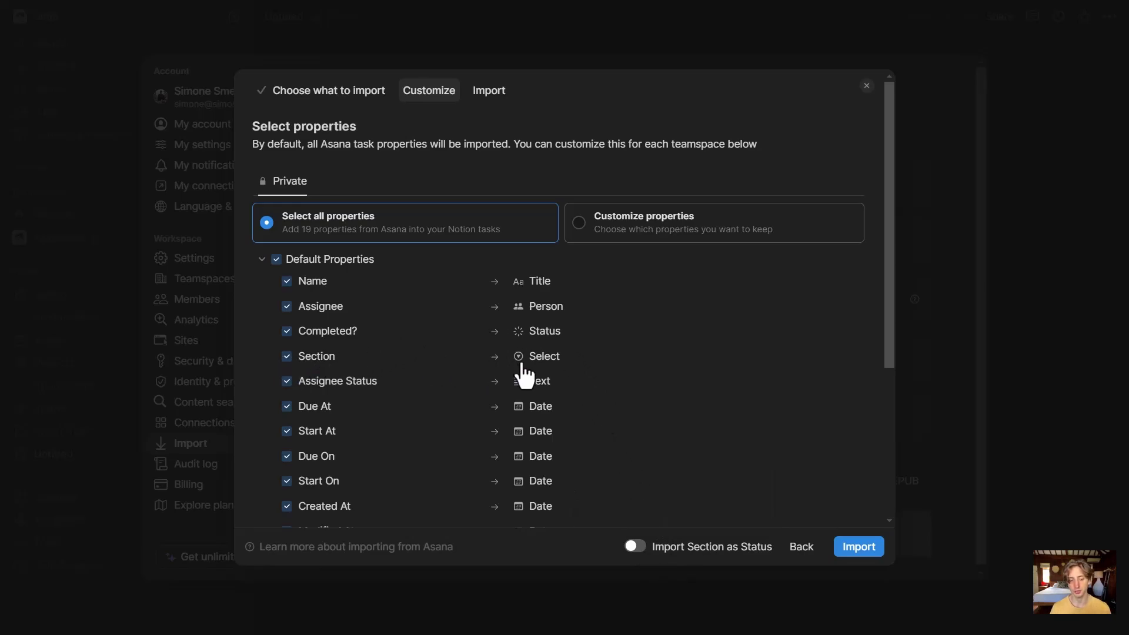
click(635, 552)
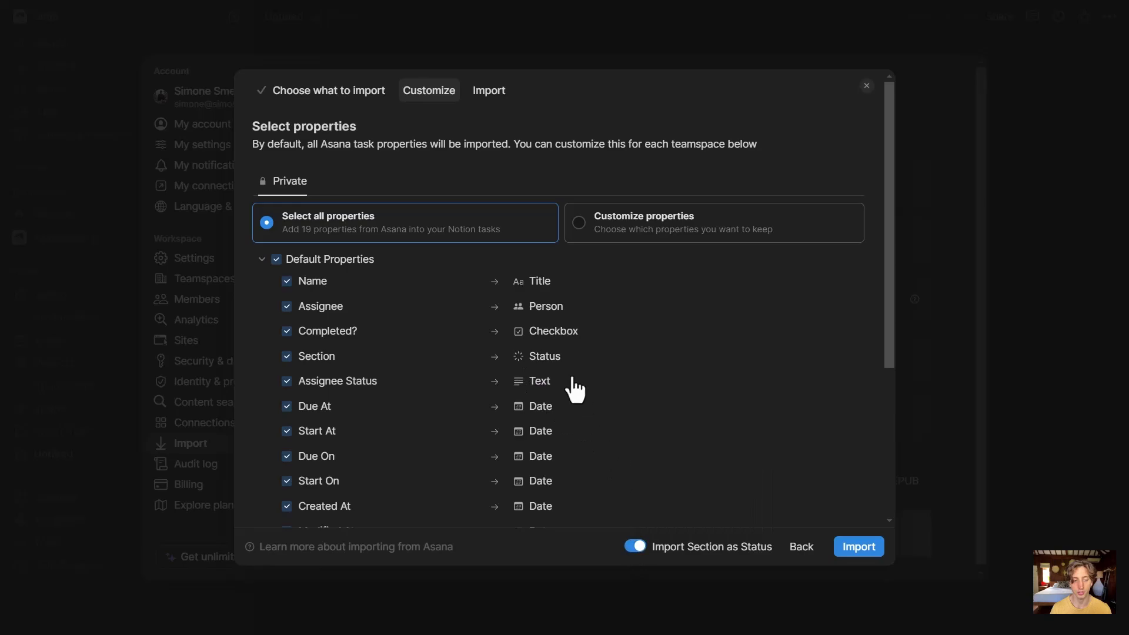
double_click(536, 357)
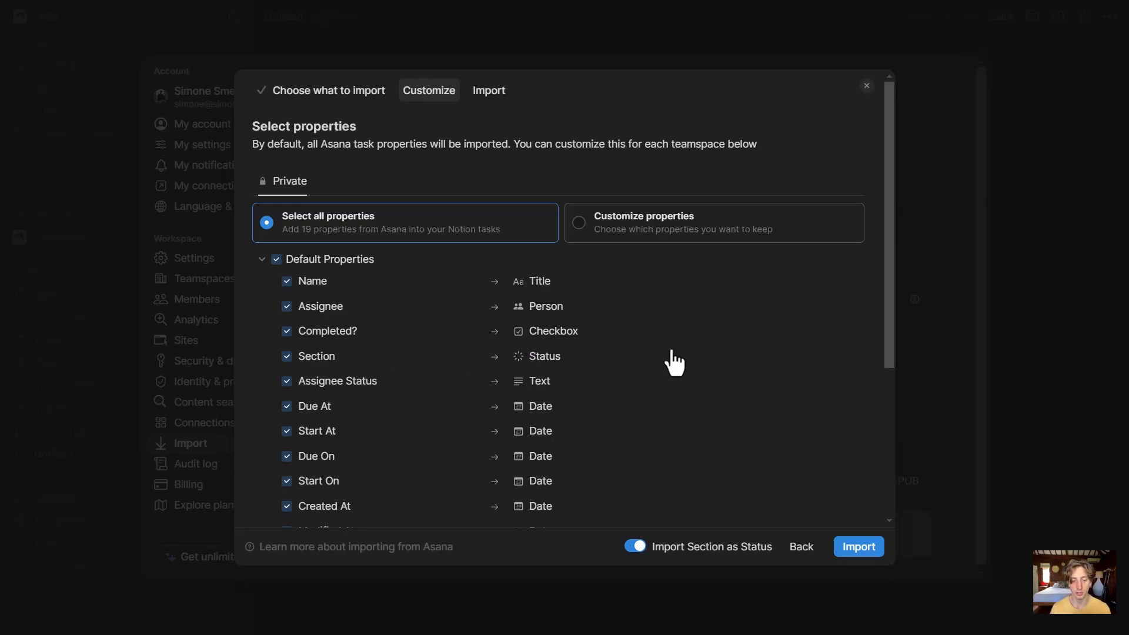
- Run the import of Engineering Project Plan (7 tasks) and Customer Feedback (3 tasks) into Private / Projects
click(858, 547)
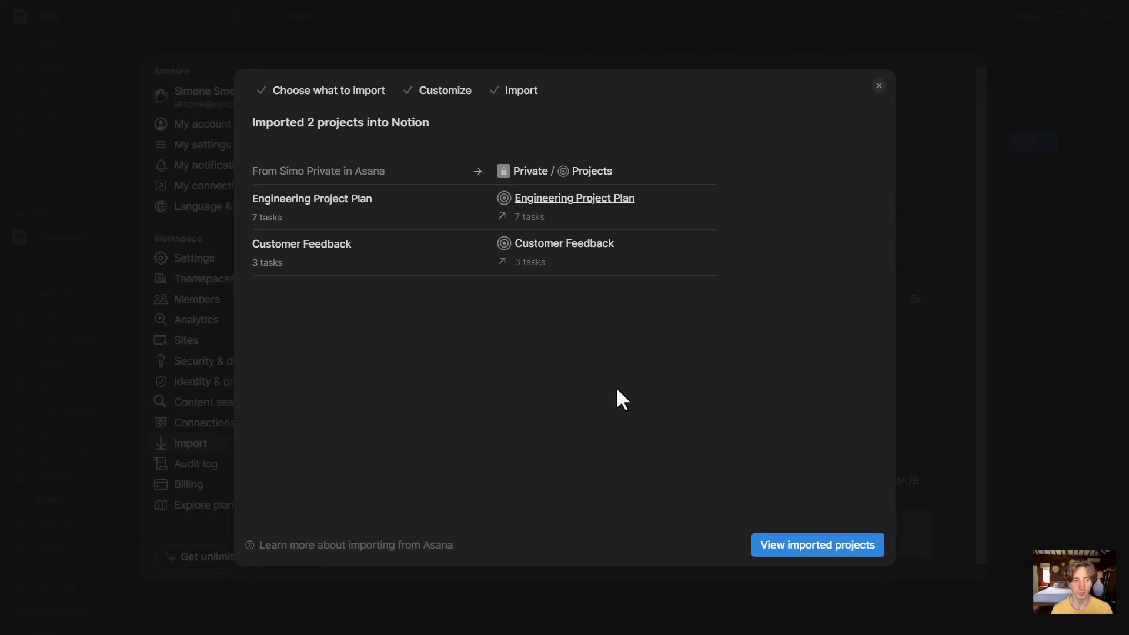
drag(253, 199, 399, 198)
double_click(354, 240)
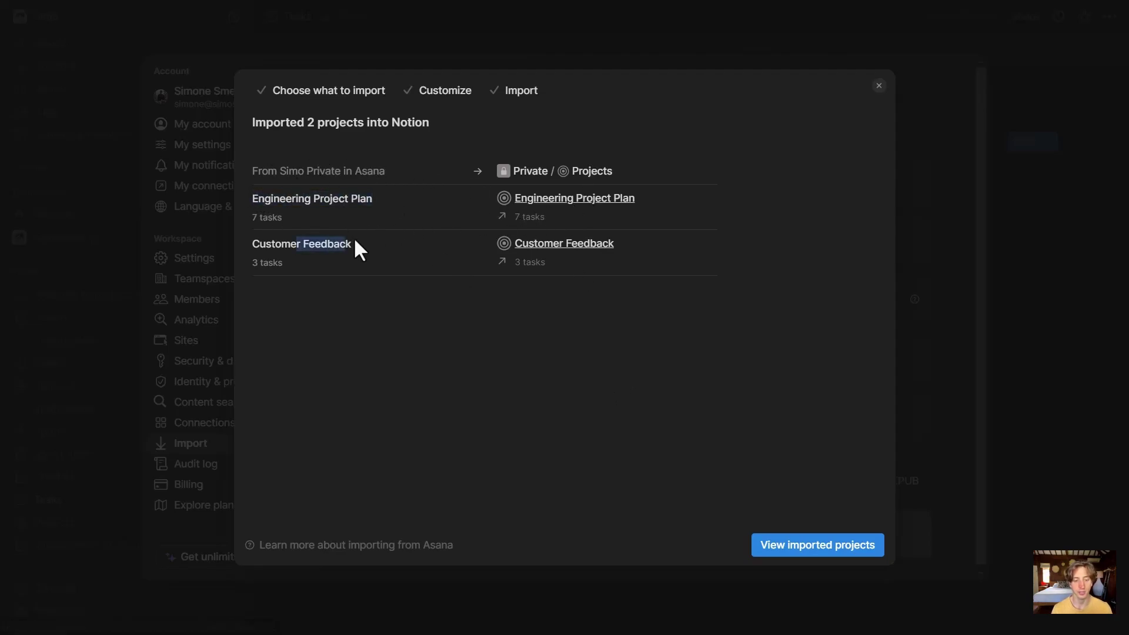
click(355, 241)
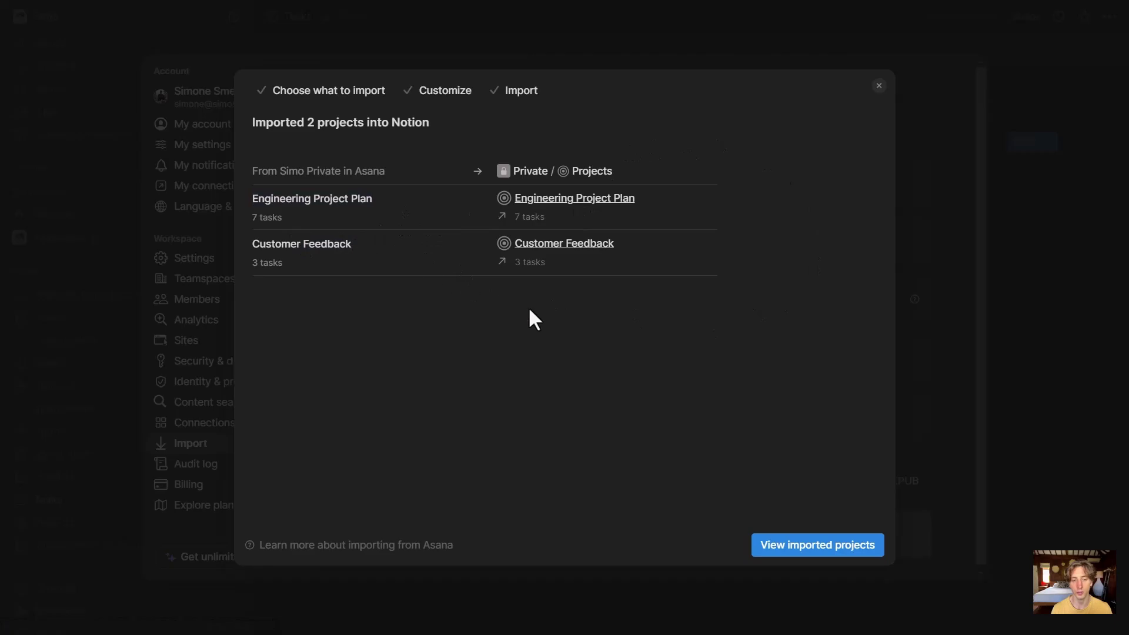
- Open the imported projects in the Projects database and close the Project Management in Notion popup
click(870, 537)
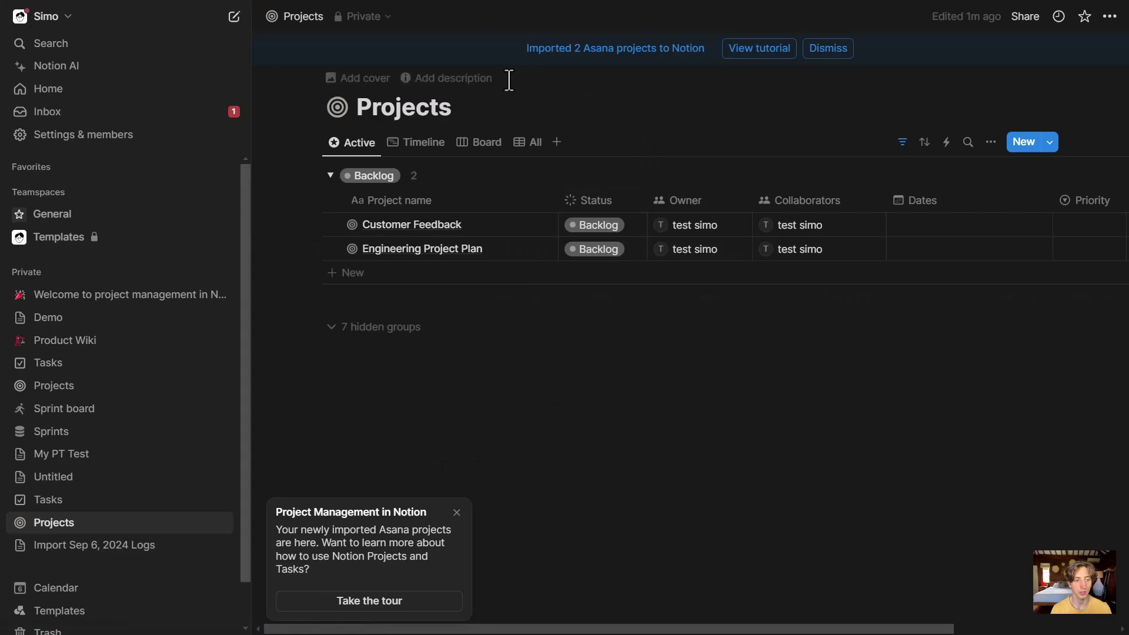
drag(357, 108, 461, 108)
click(693, 179)
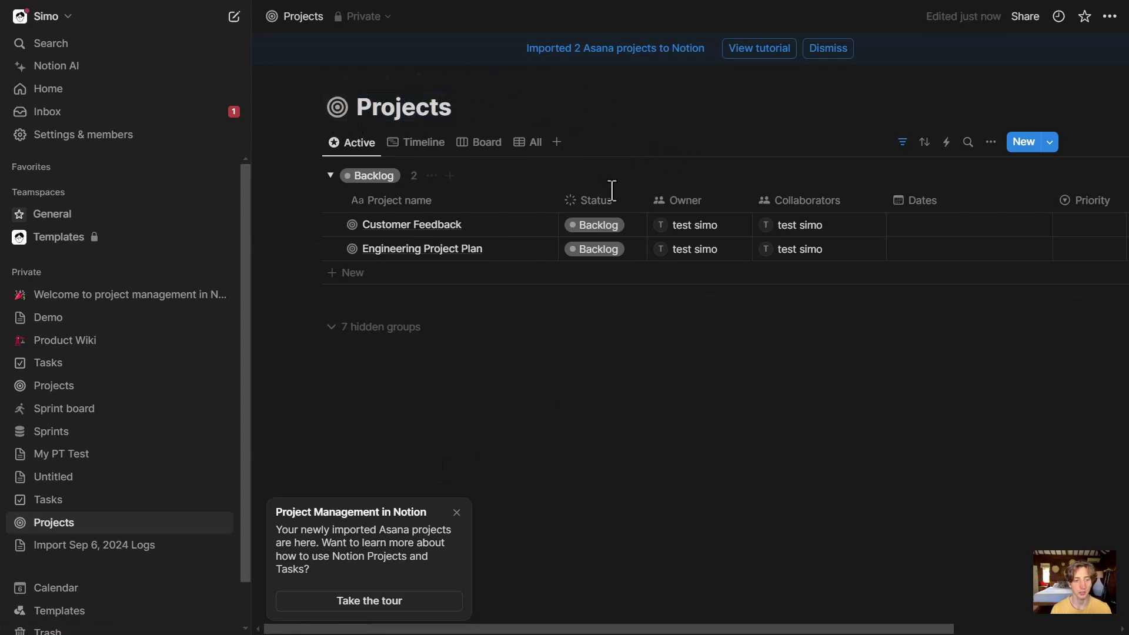
click(450, 233)
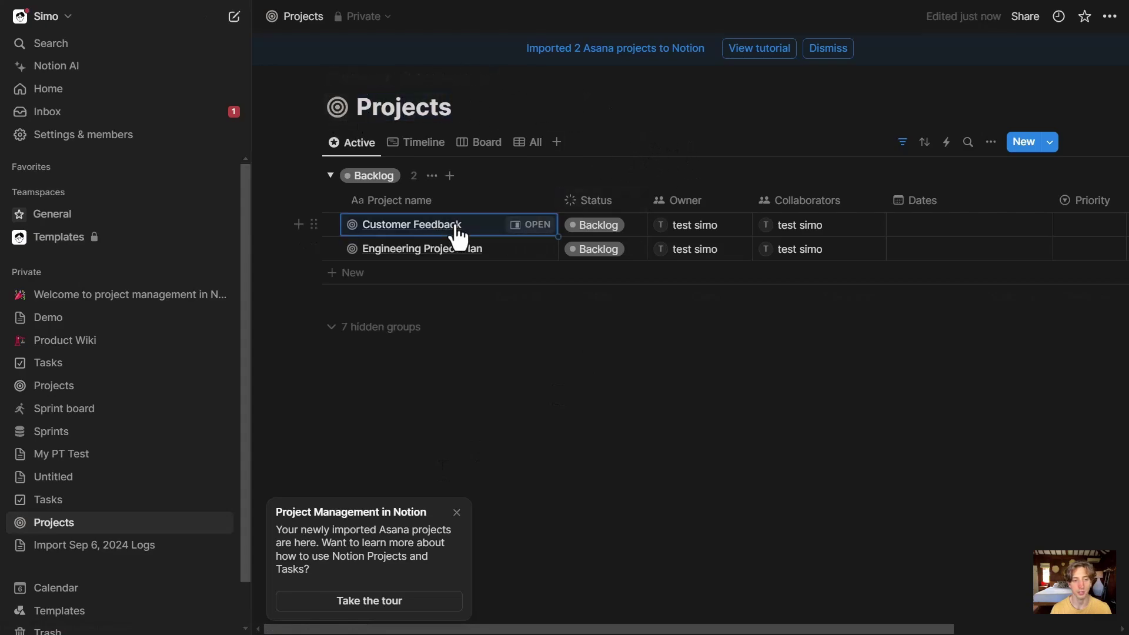
click(419, 258)
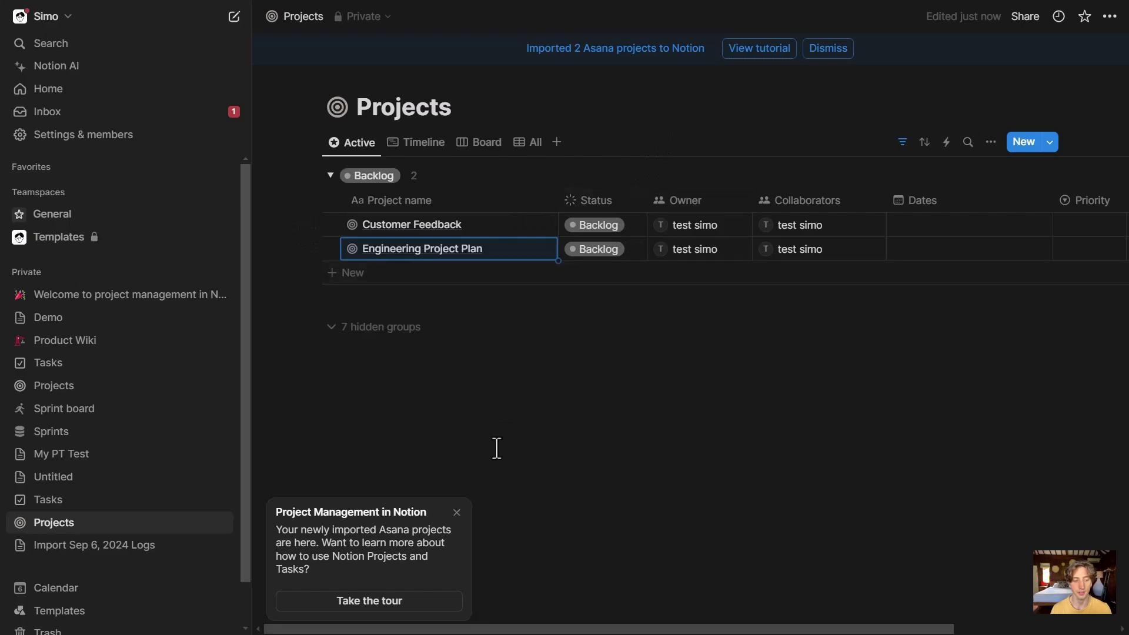
click(457, 512)
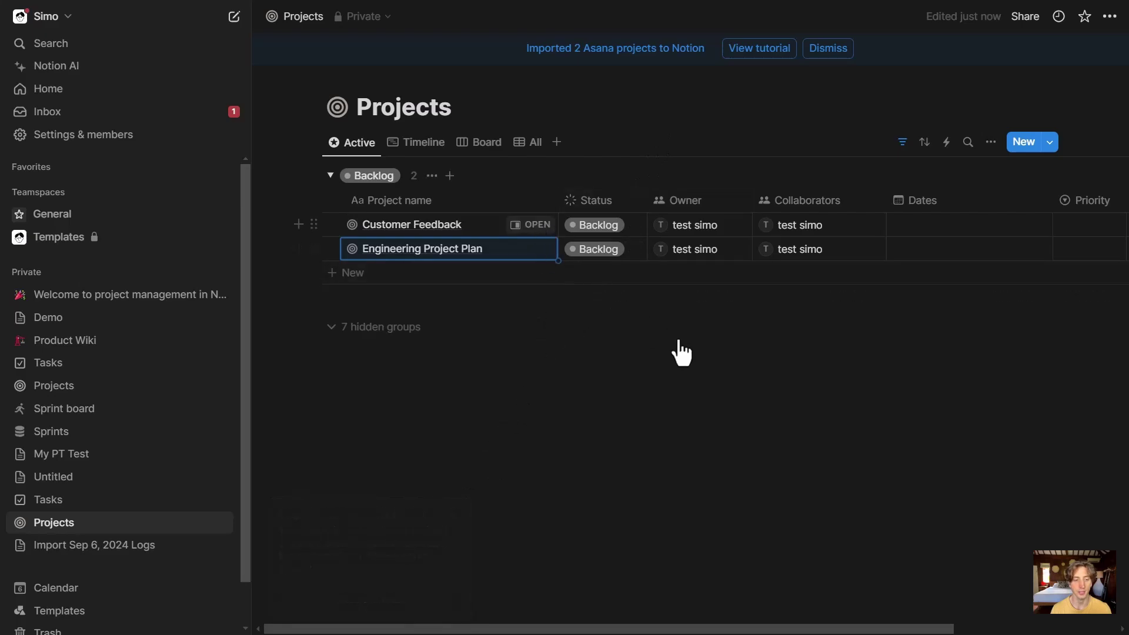
- Open Customer Feedback as a full page and look over its Tasks board
key(Up)
key(space)
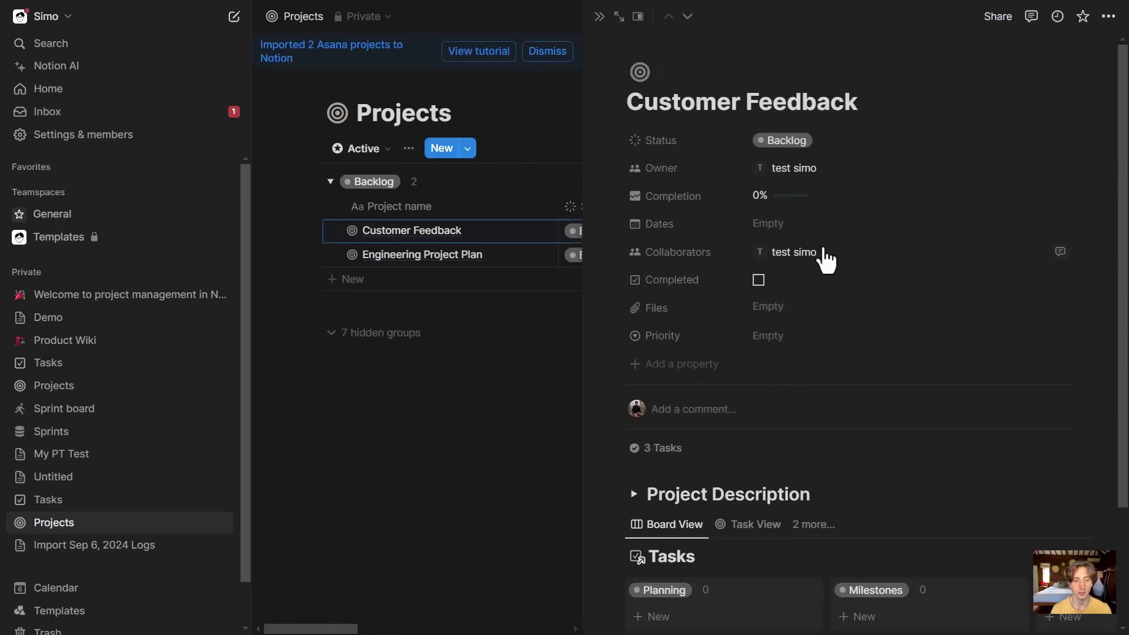
scroll(821, 259, down, 3)
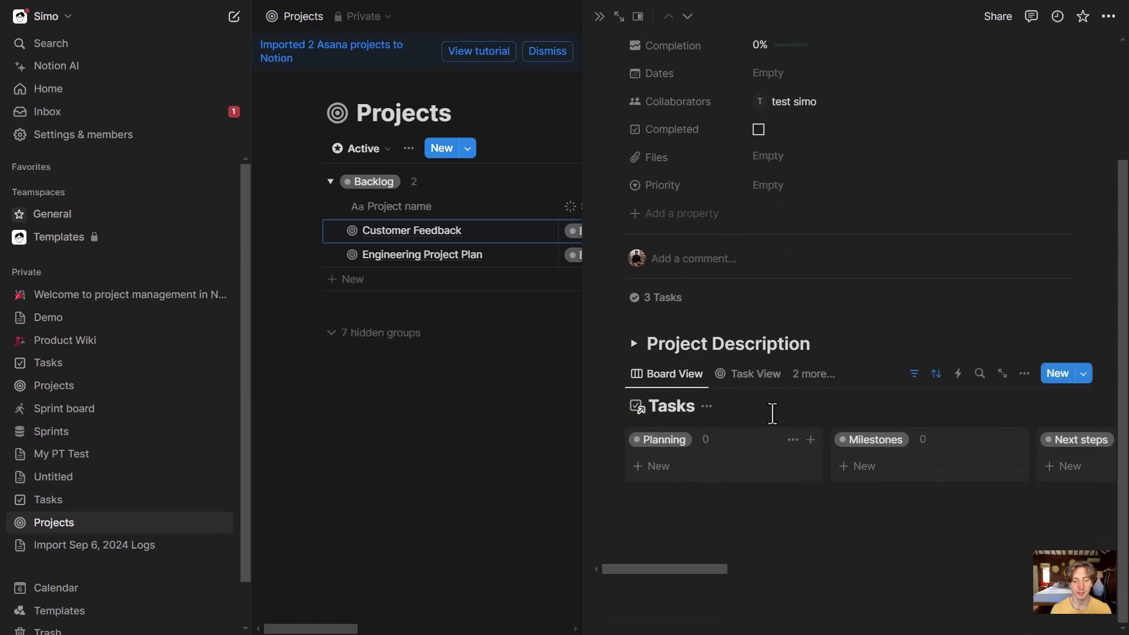
click(619, 16)
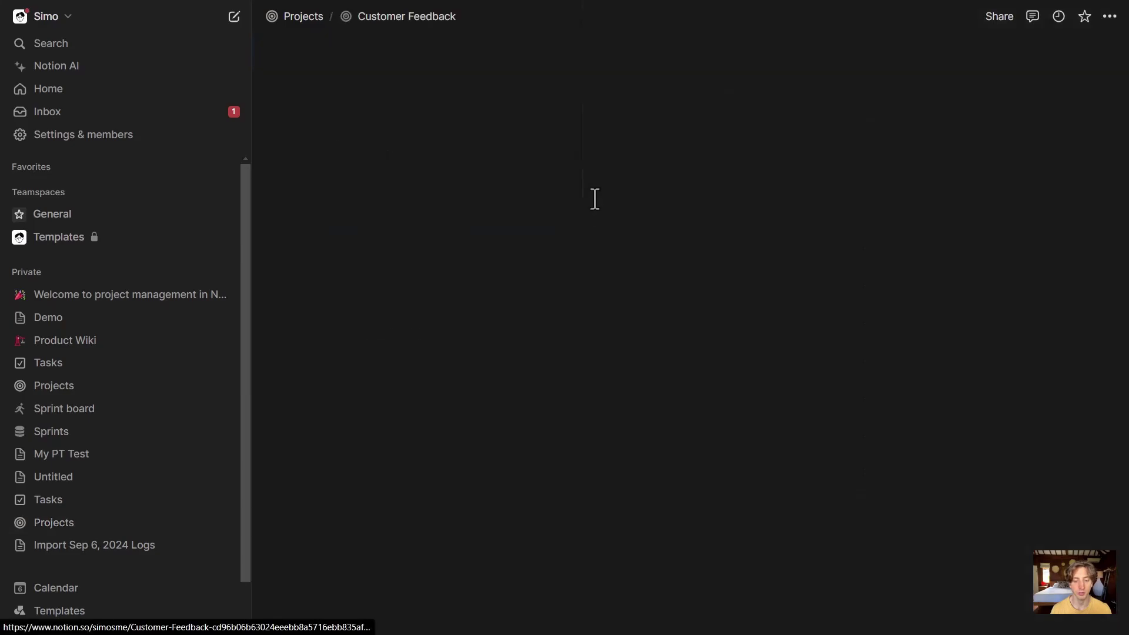
scroll(615, 328, down, 5)
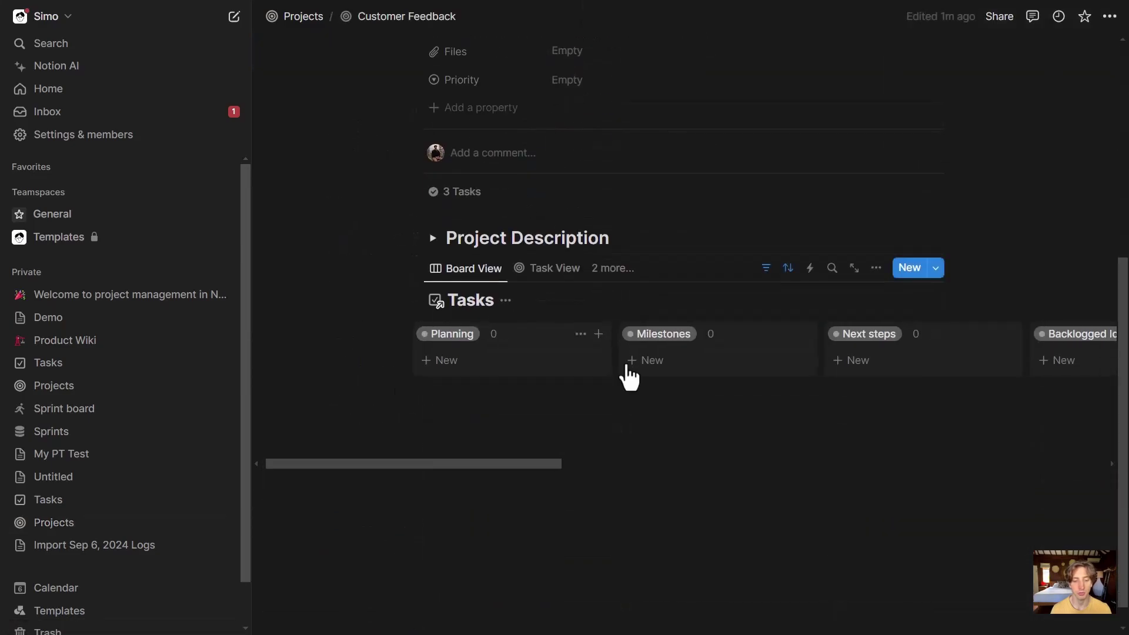
scroll(629, 377, right, 15)
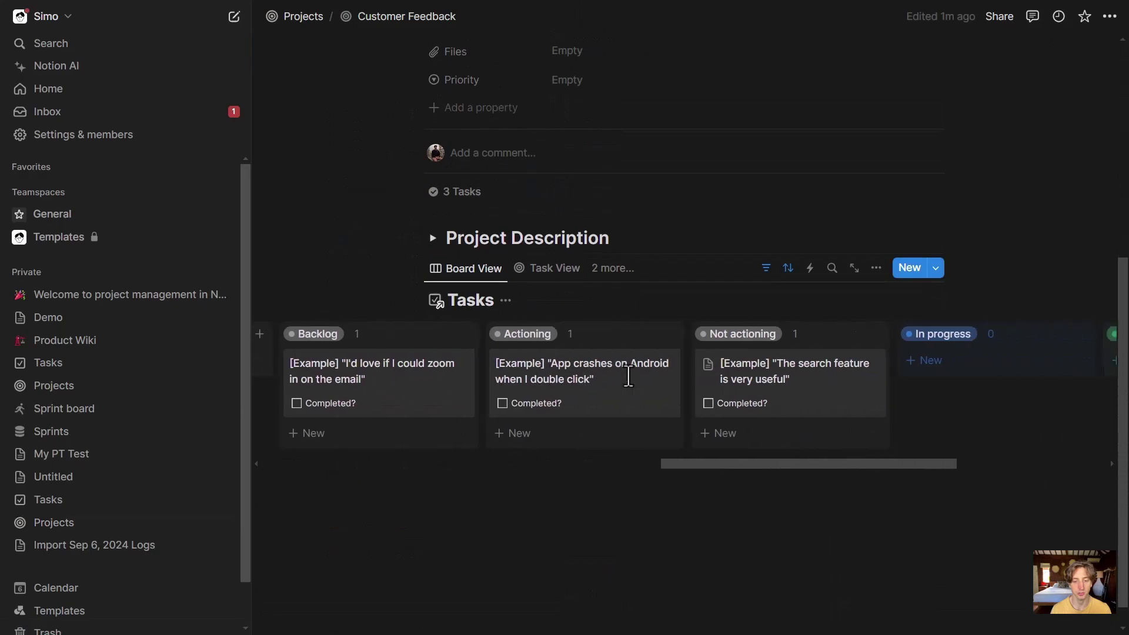
scroll(628, 376, right, 10)
scroll(628, 377, left, 10)
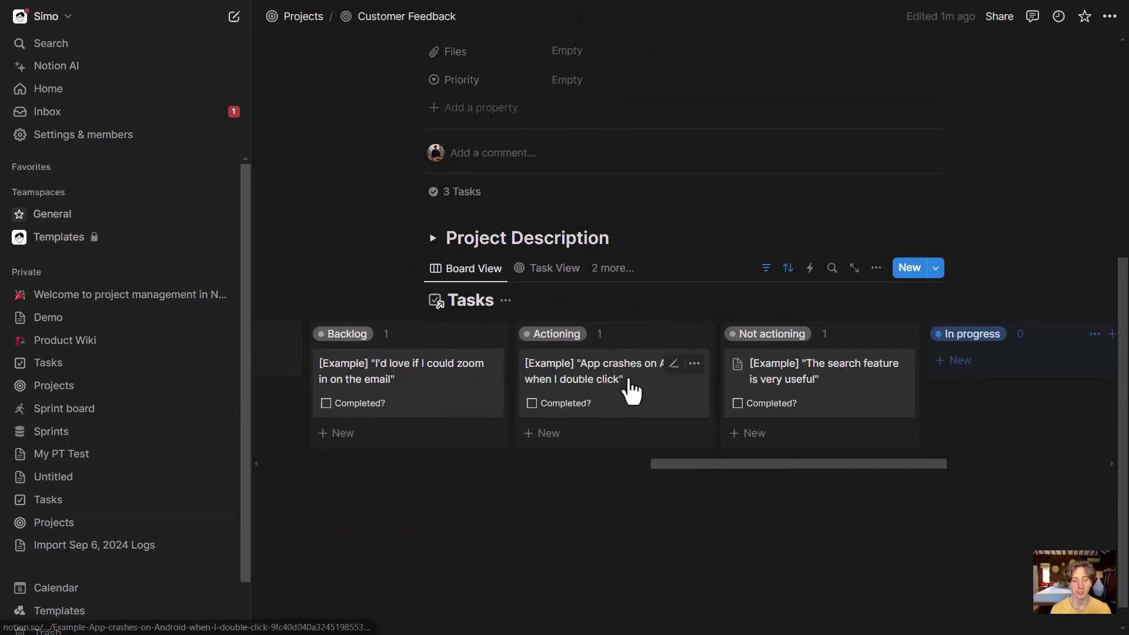
scroll(629, 383, left, 15)
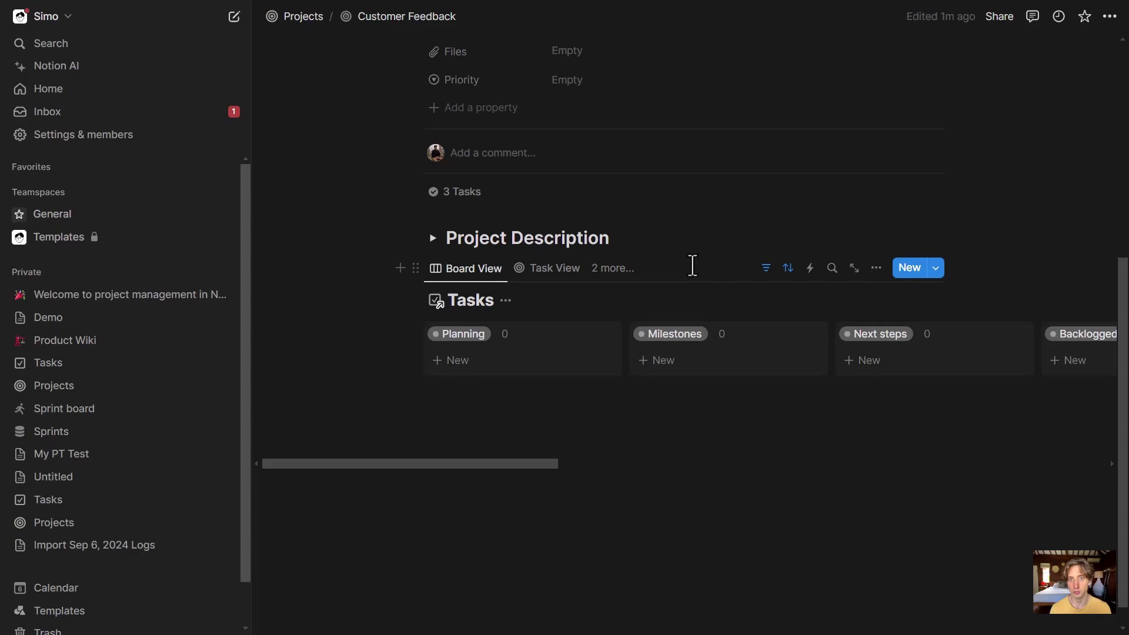
- Check the board's Project: Customer Feedback filter, then return to the Projects database
click(766, 269)
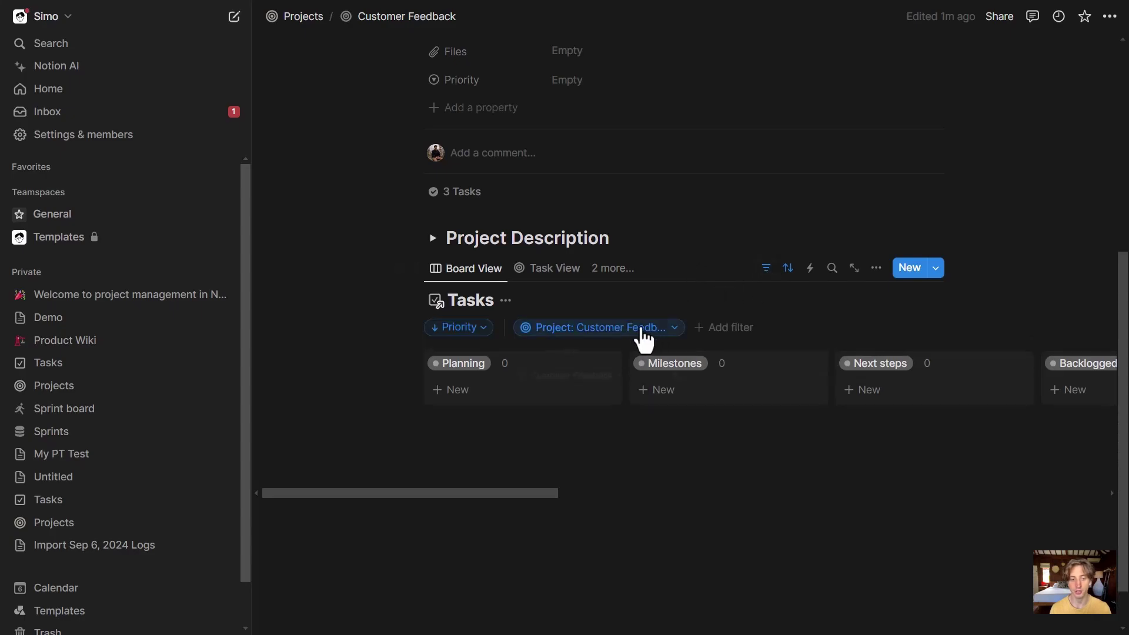
click(712, 270)
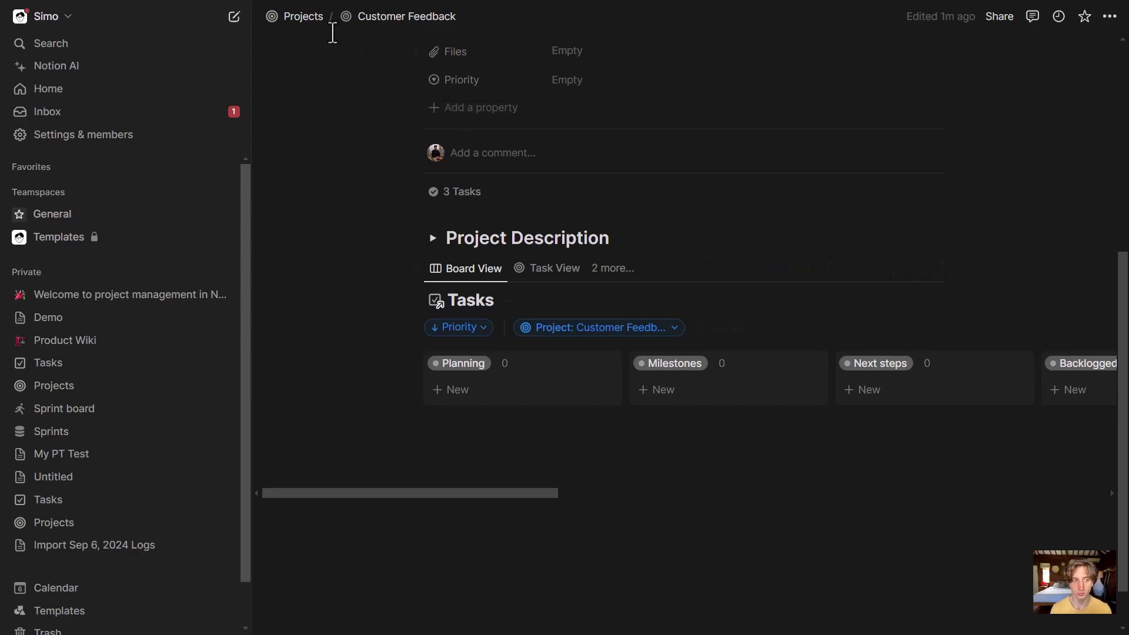
click(497, 171)
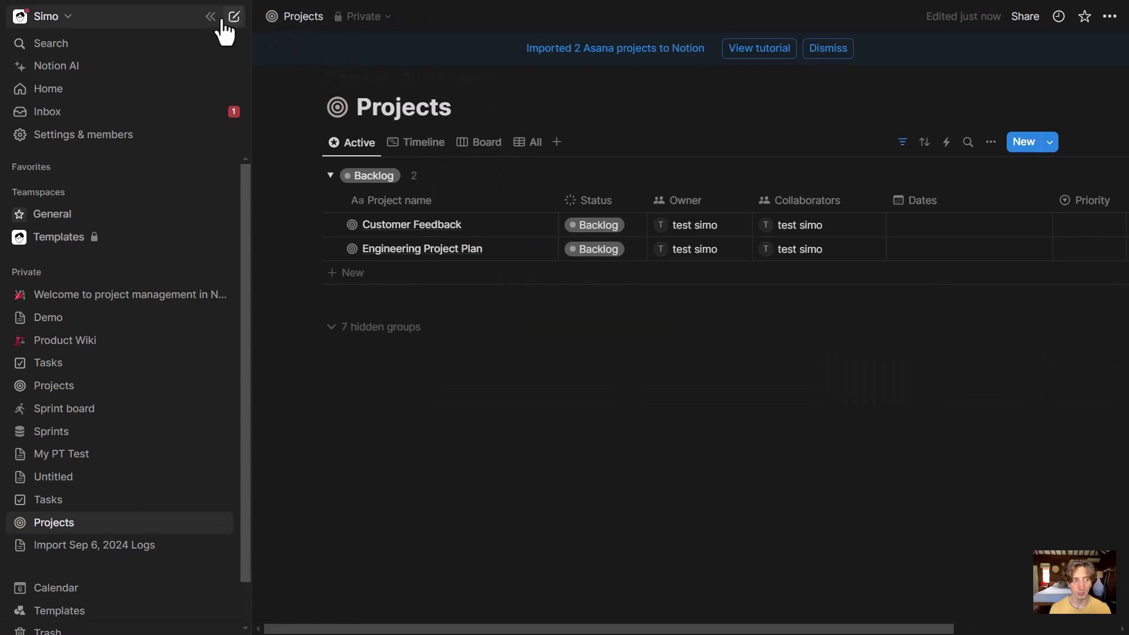
- Collapse the sidebar and review the Owner, Priority and Completion property settings
click(213, 16)
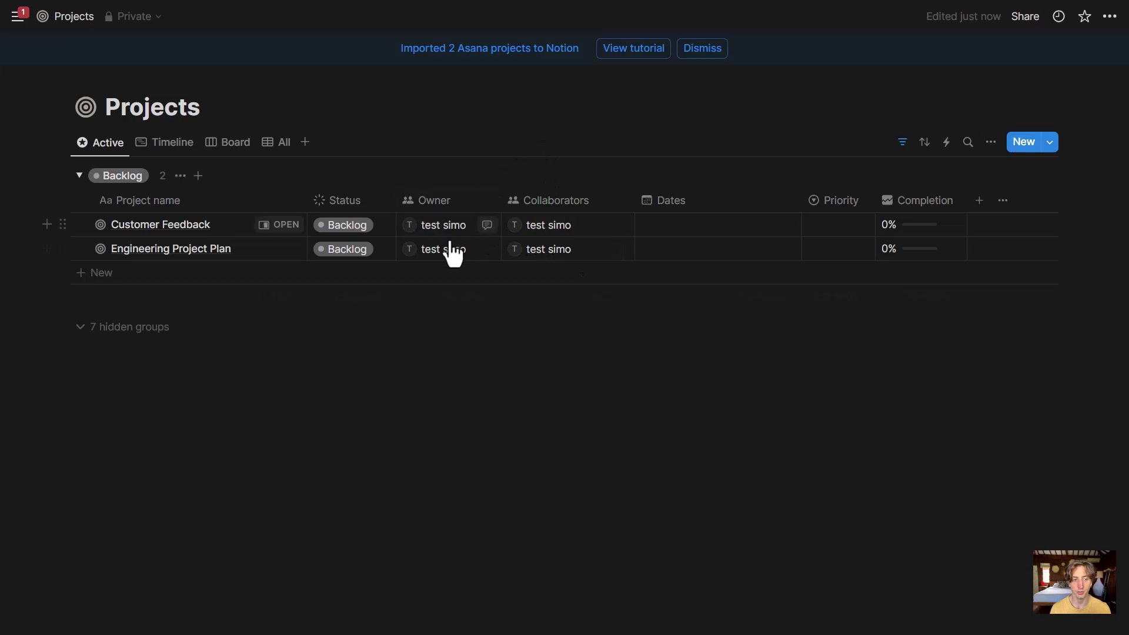
click(459, 200)
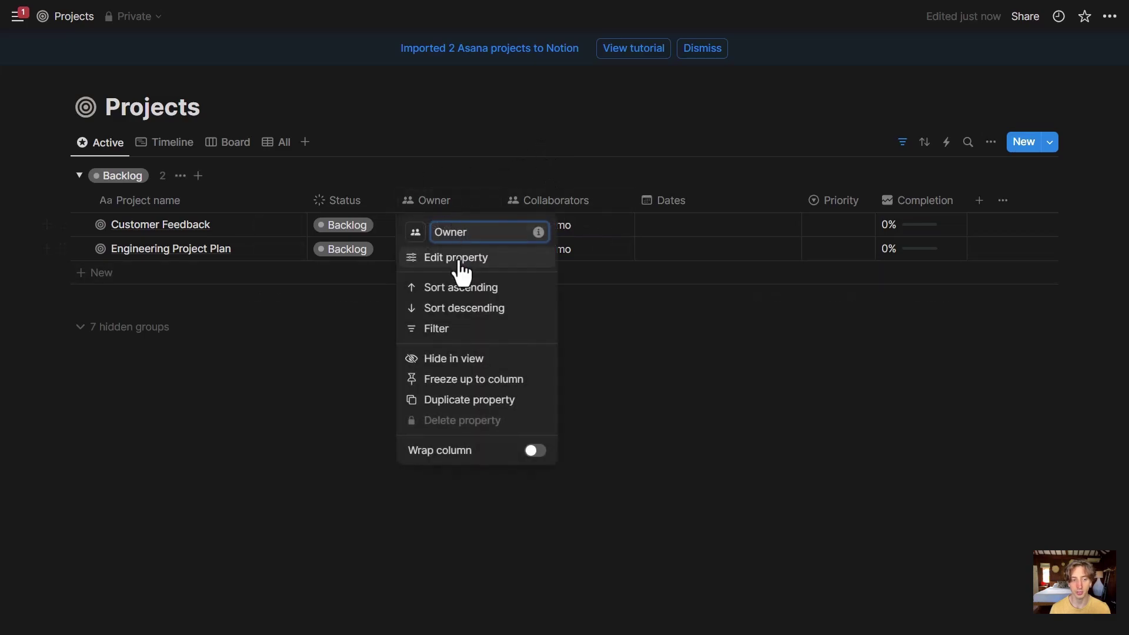
click(492, 147)
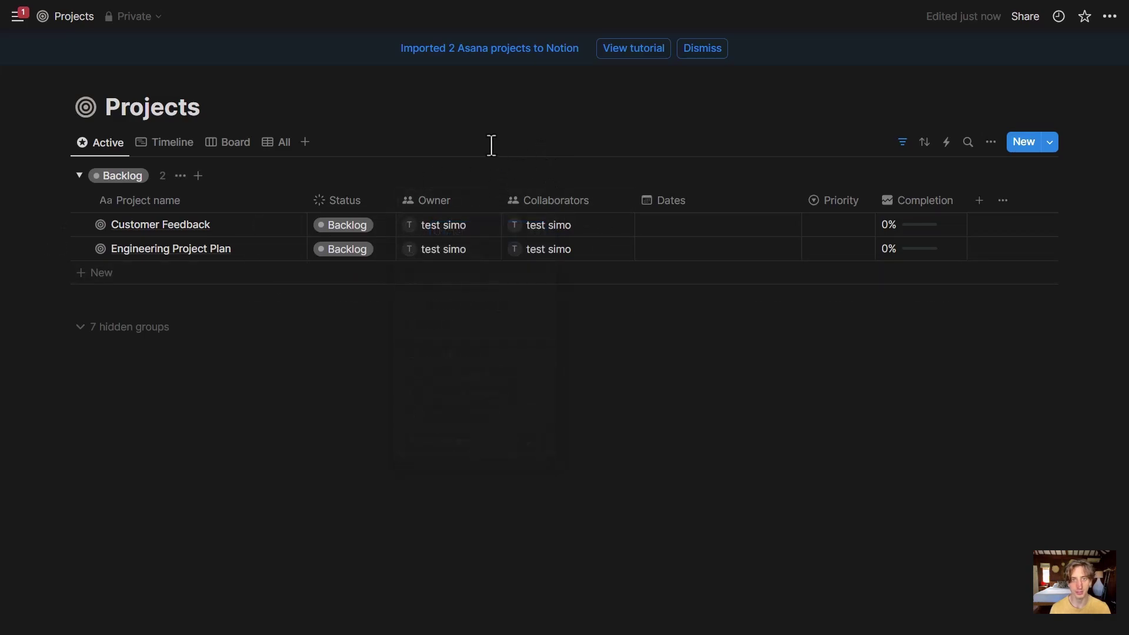
click(808, 200)
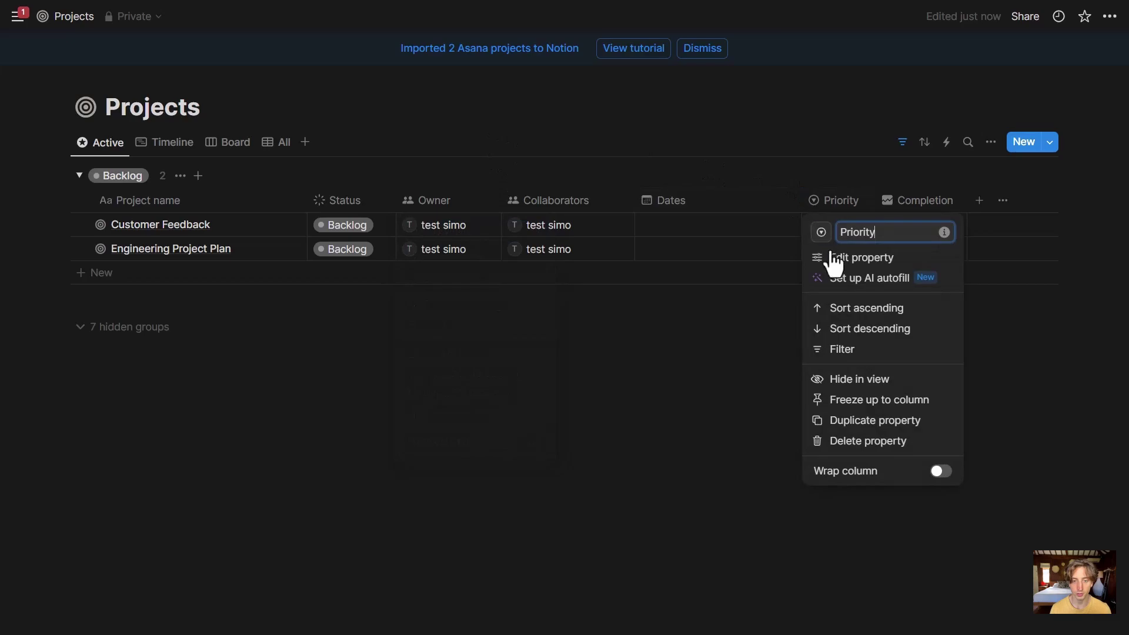
click(832, 257)
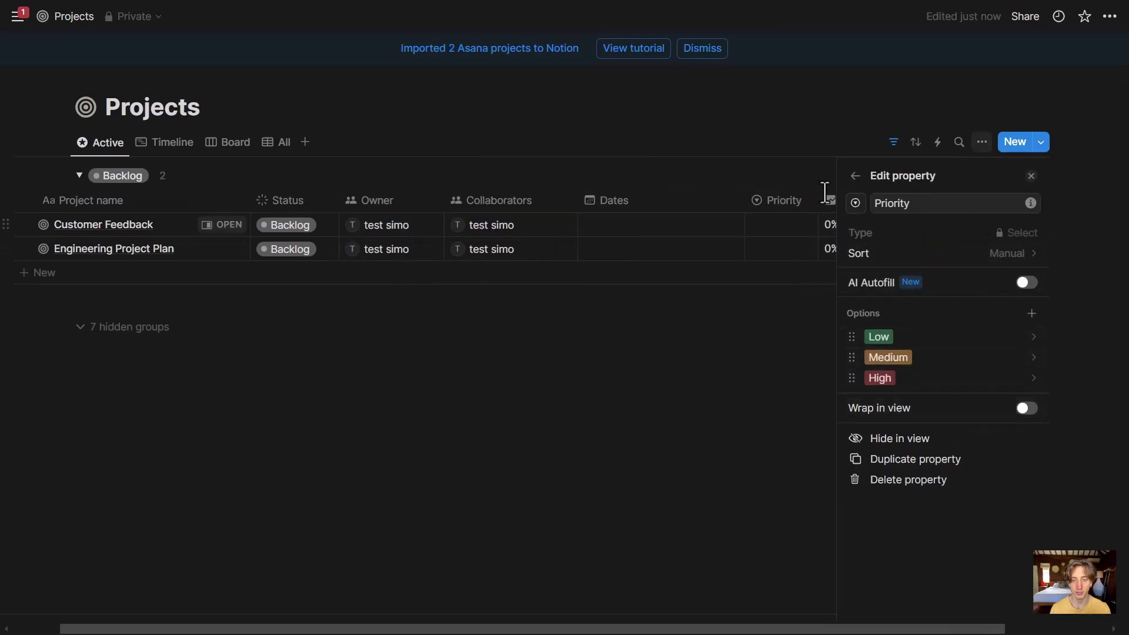
click(824, 192)
click(916, 205)
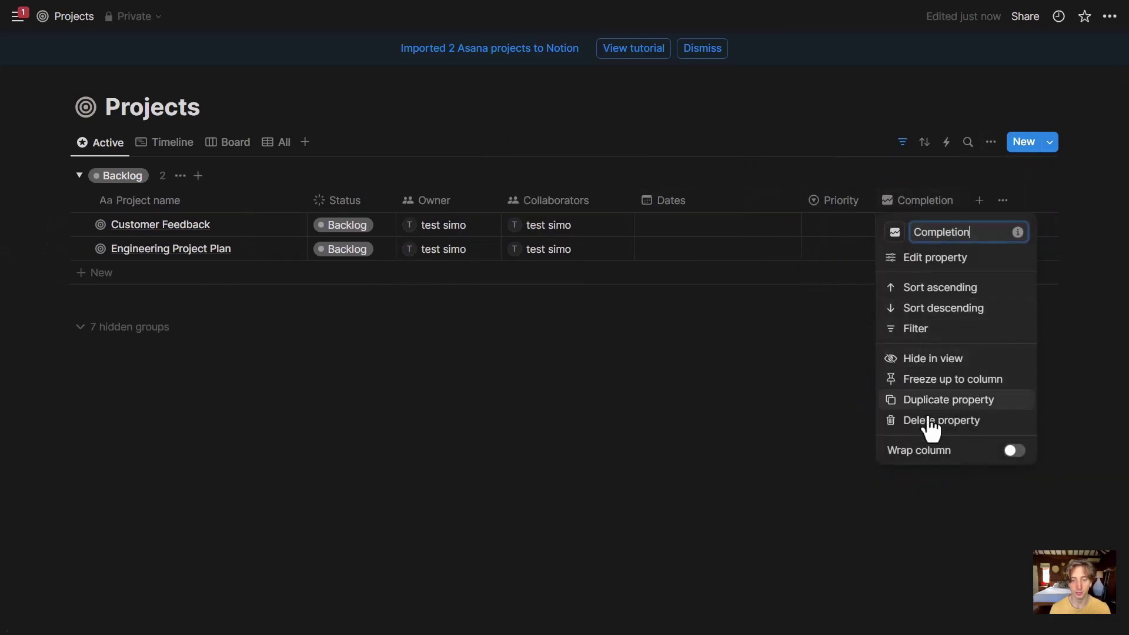
click(748, 150)
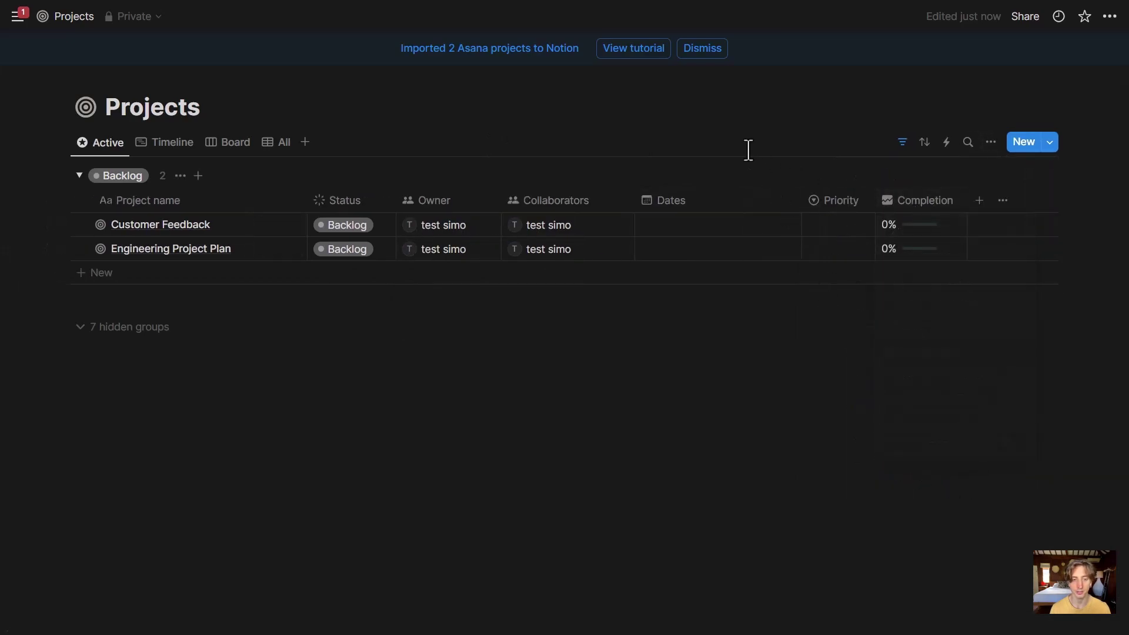
- Show the Completed checkbox property as a column in the Projects table
click(1003, 201)
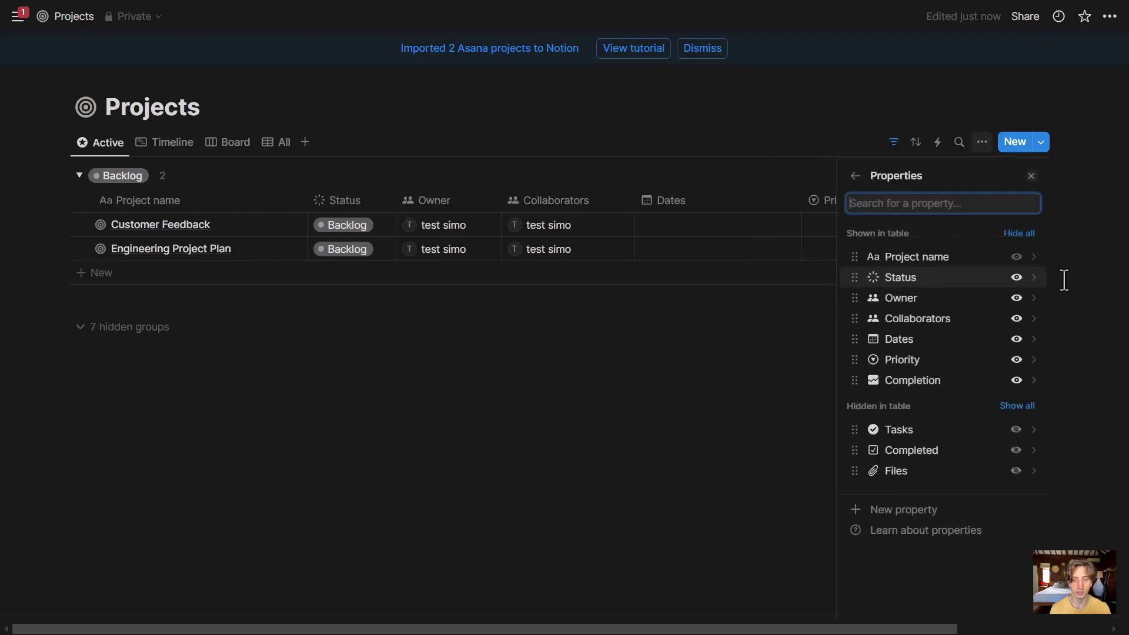
click(1016, 451)
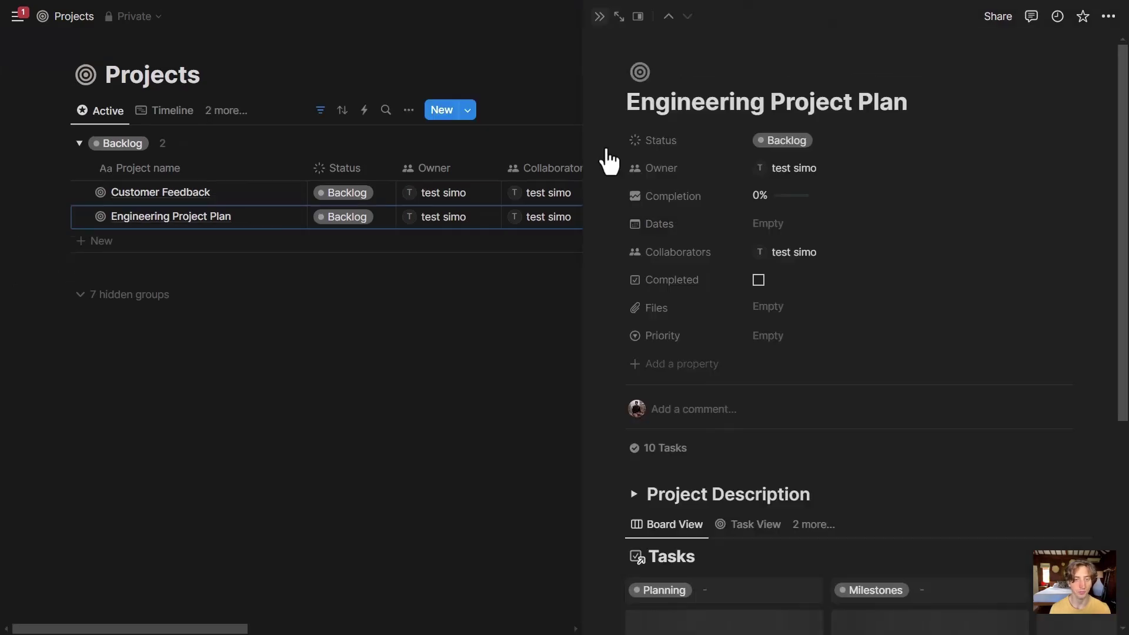
key(Escape)
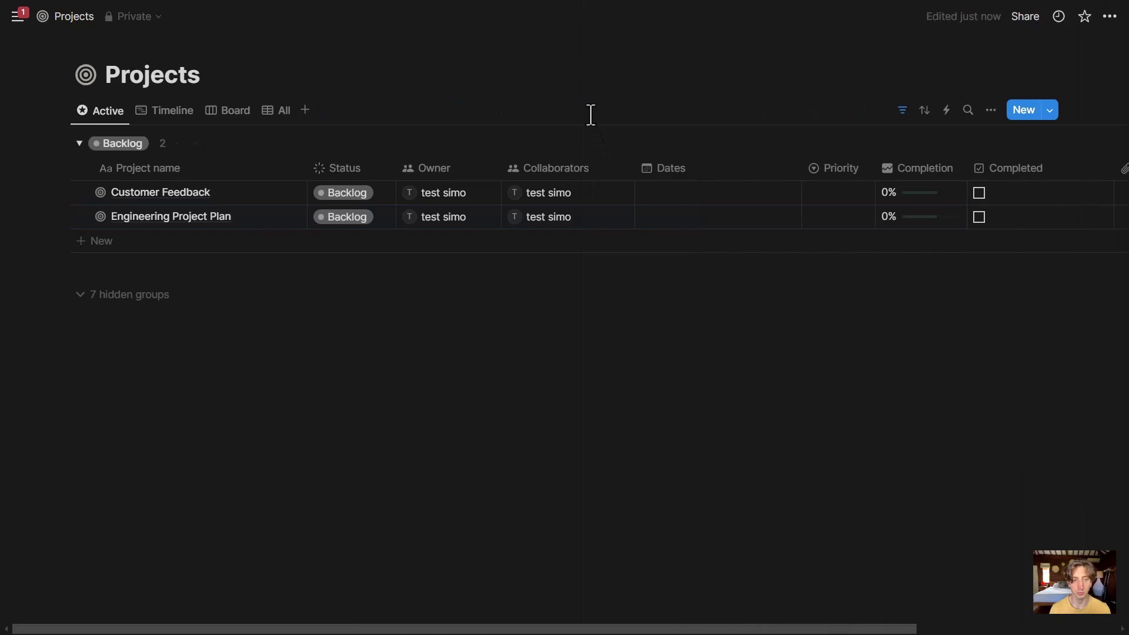
- In the Projects timeline, add the undated Customer Feedback project
click(174, 112)
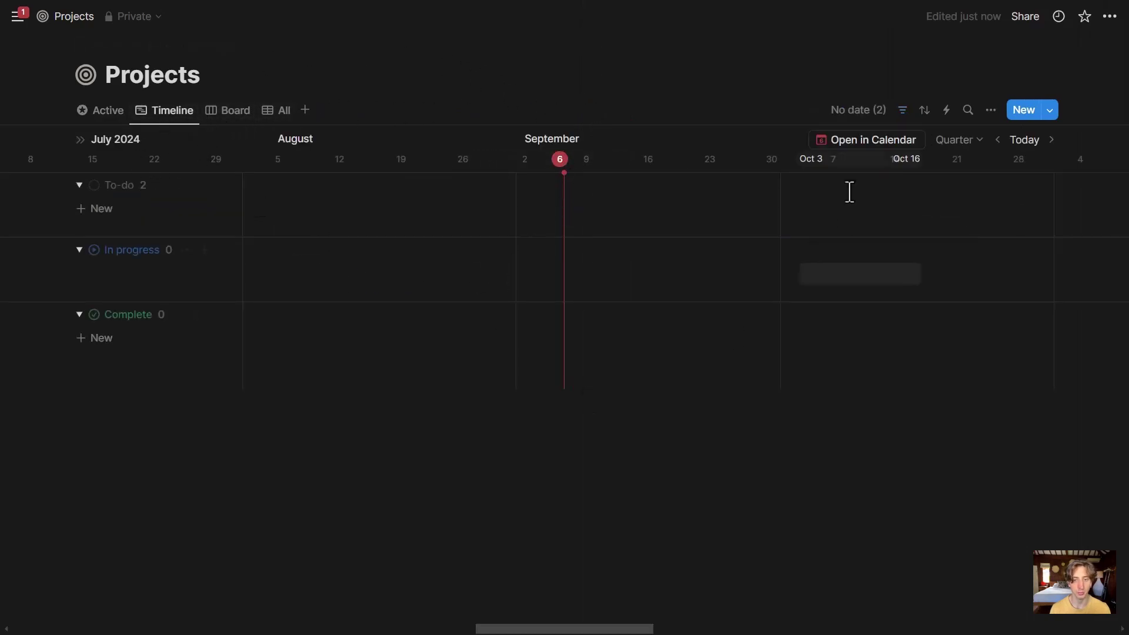
click(850, 111)
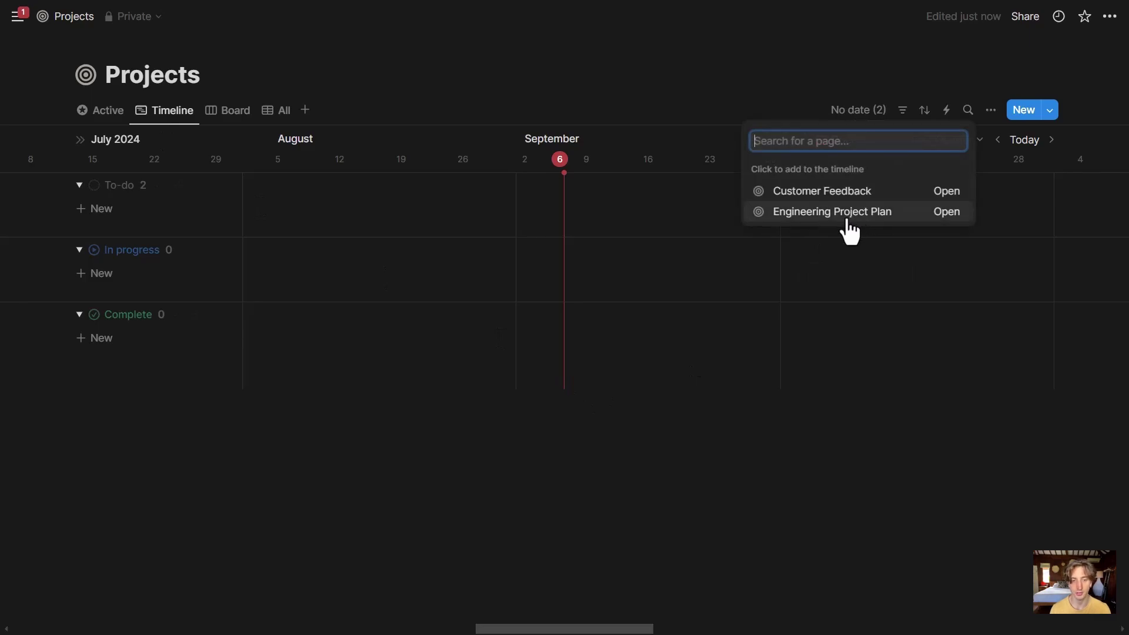
click(847, 192)
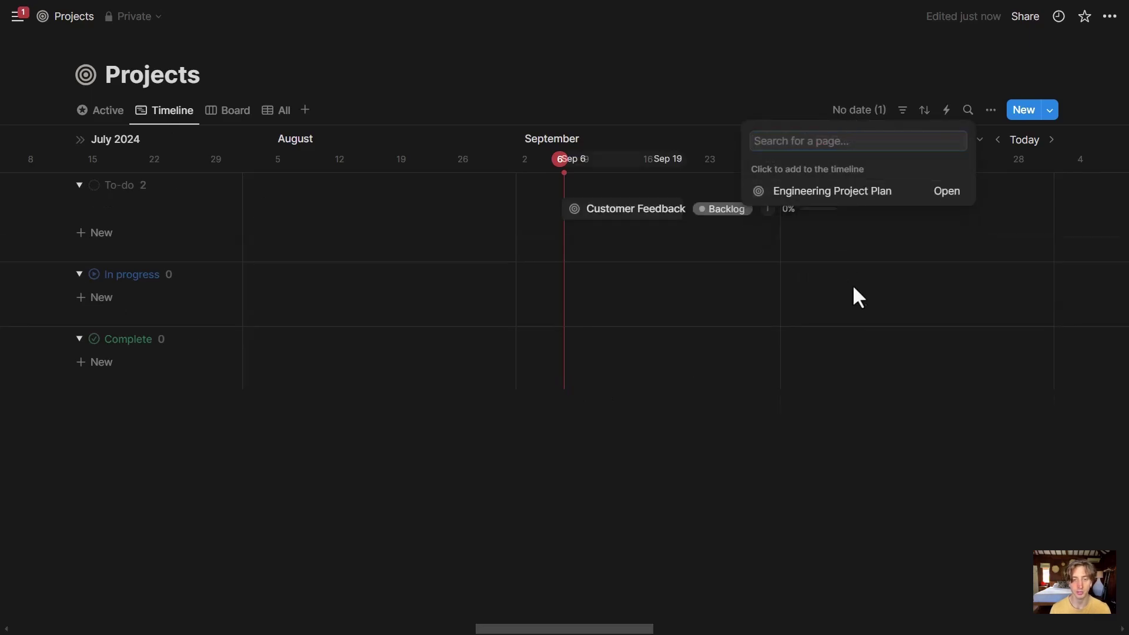
click(650, 109)
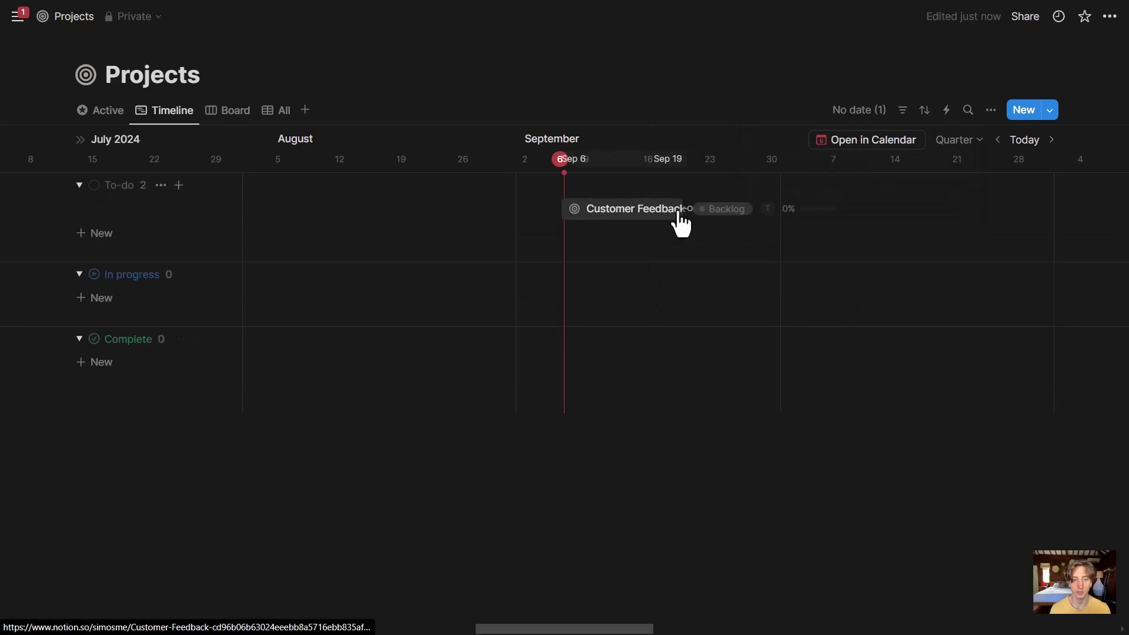
- Set the Customer Feedback bar to run Sep 13 to Oct 8, 2024 and verify its dates
drag(682, 224, 787, 221)
drag(684, 222, 739, 227)
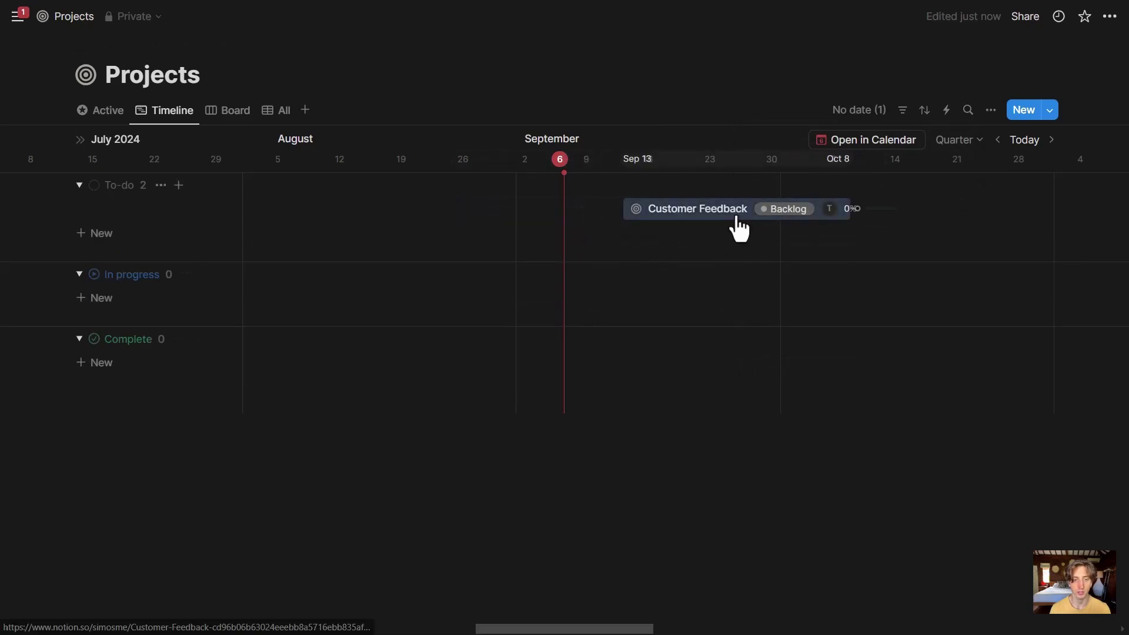
click(748, 235)
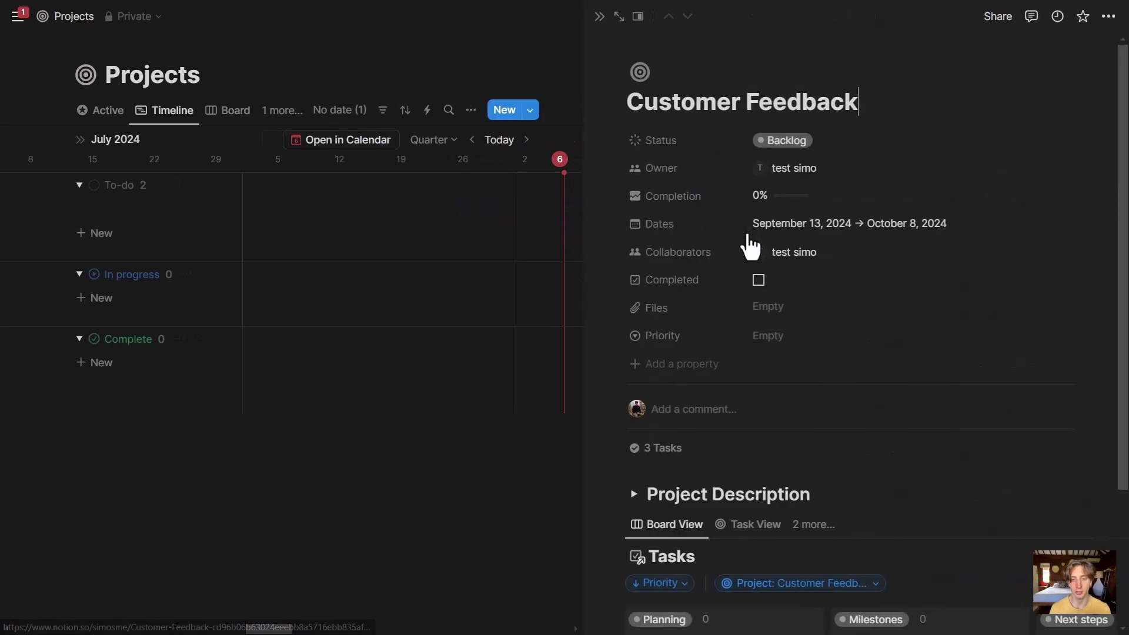
scroll(810, 273, down, 3)
scroll(809, 265, down, 1)
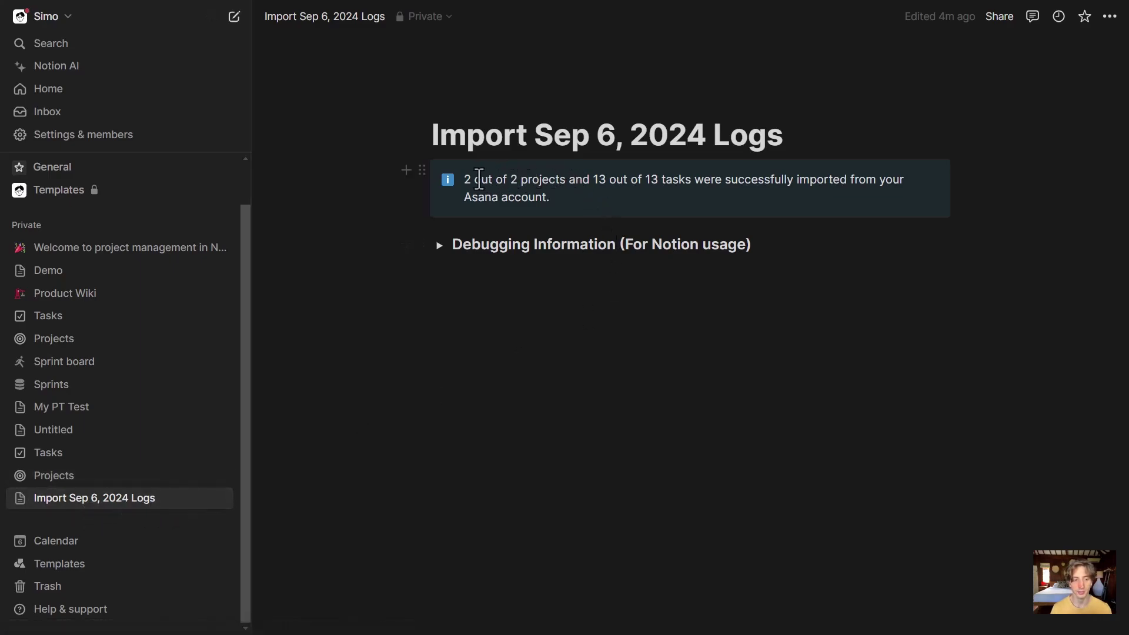
- Select the import summary sentence in the log page's callout
drag(464, 179, 550, 199)
click(559, 191)
triple_click(565, 193)
click(561, 197)
- Expand Debugging Information and select the Workspace ID and Request ID lines
click(439, 245)
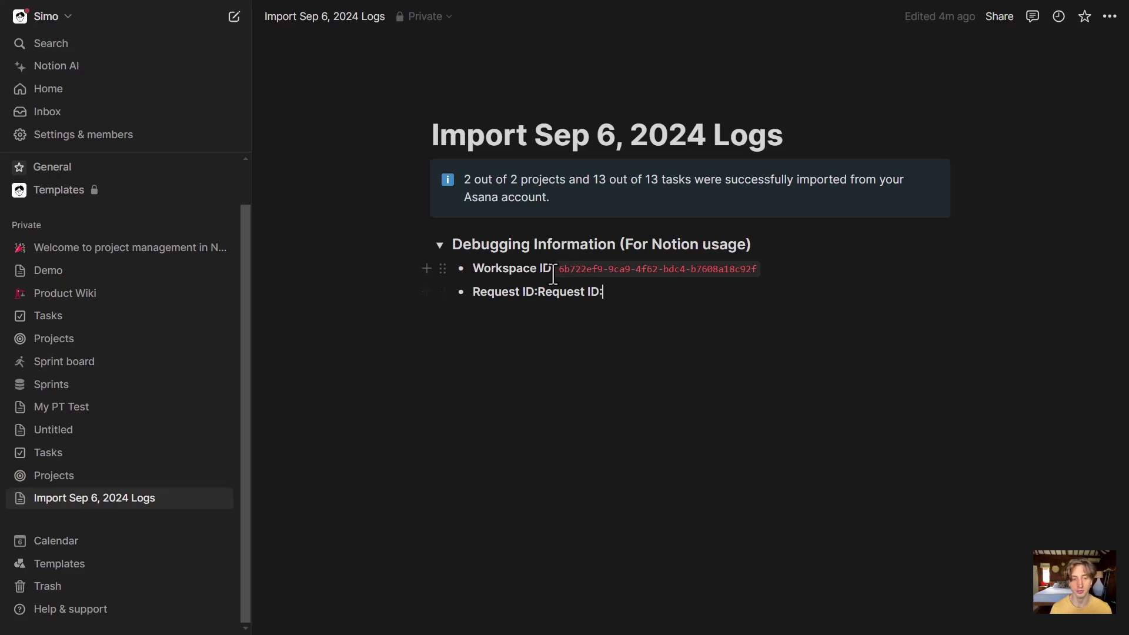
drag(560, 269, 758, 270)
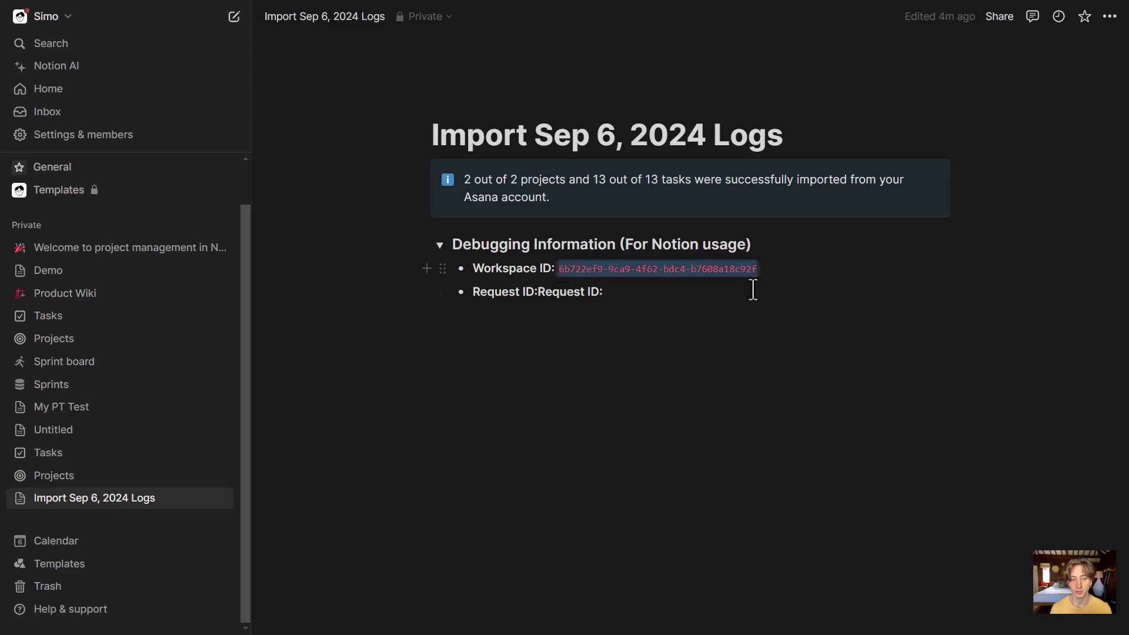
drag(480, 292, 637, 293)
click(637, 293)
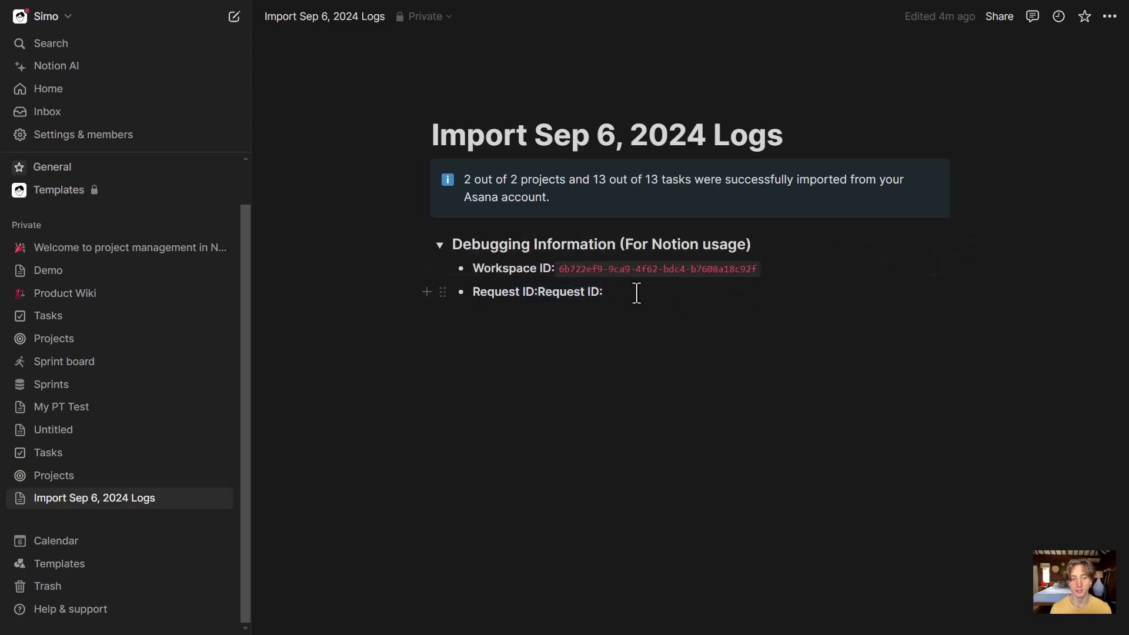